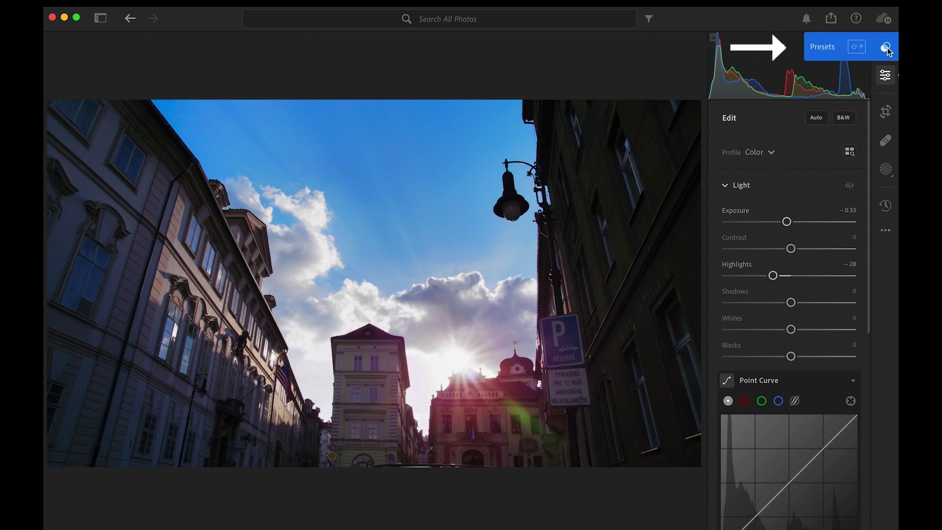
# Step: Show the Presets list beside the street photo's edit settings
pyautogui.click(886, 47)
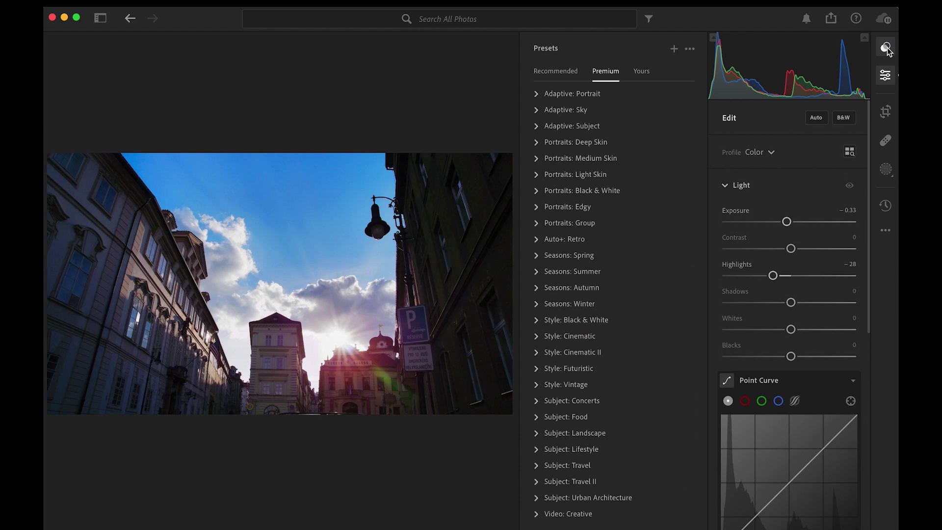
# Step: Hide the Edit panel, expand Adaptive: Sky and collapse Adaptive: Subject in Premium presets
pyautogui.click(885, 75)
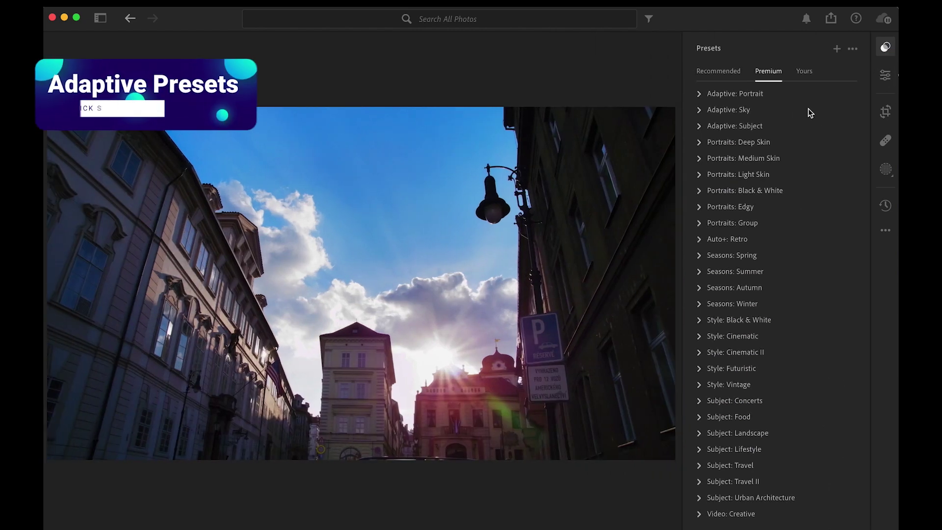
pyautogui.click(701, 110)
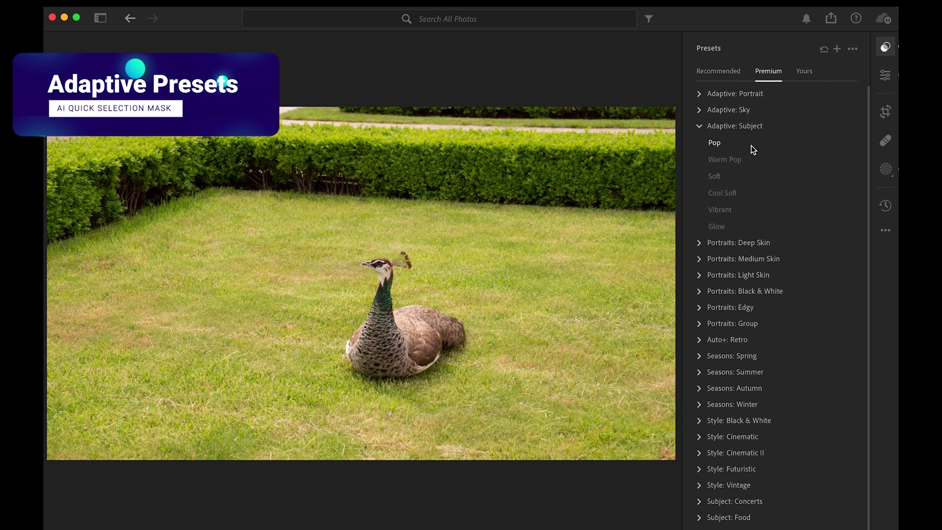
pyautogui.click(699, 126)
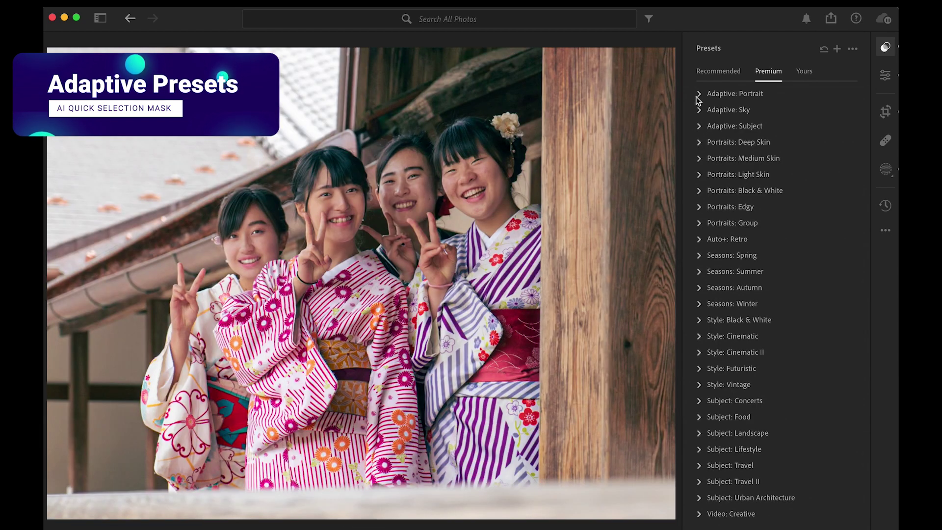
# Step: Apply the Glamour Portrait adaptive preset to the kimono photo at amount 200
pyautogui.click(699, 94)
pyautogui.click(765, 128)
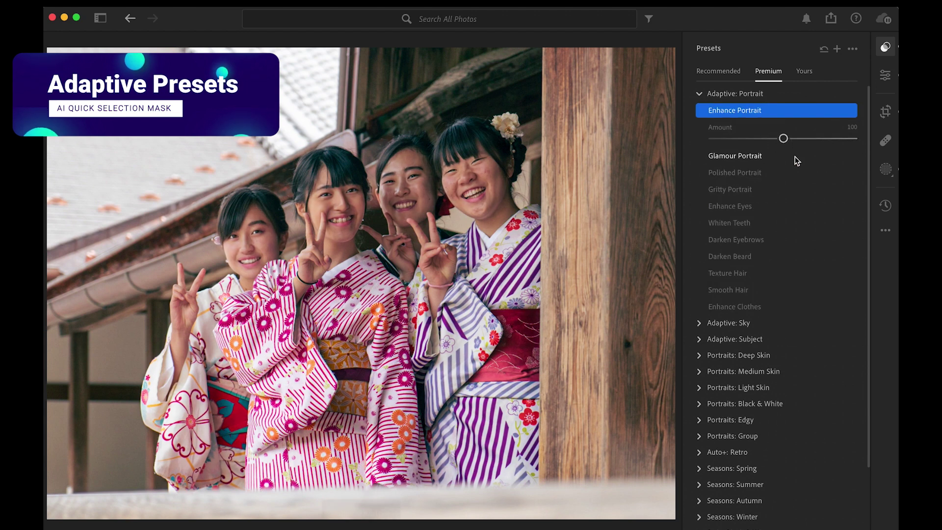
pyautogui.click(795, 157)
pyautogui.moveTo(795, 156); pyautogui.dragTo(869, 158)
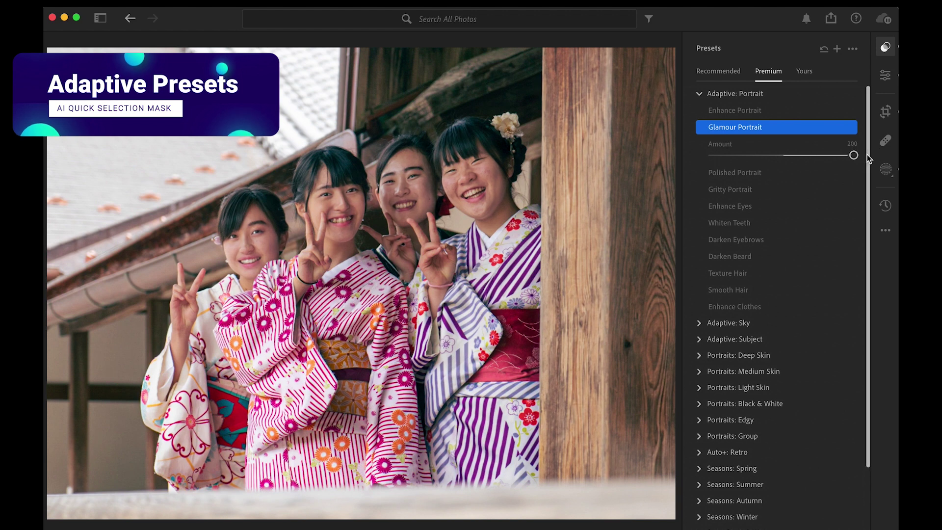
# Step: Apply Whiten Teeth and Enhance Clothes at raised amounts, then add a Sky mask
pyautogui.click(746, 225)
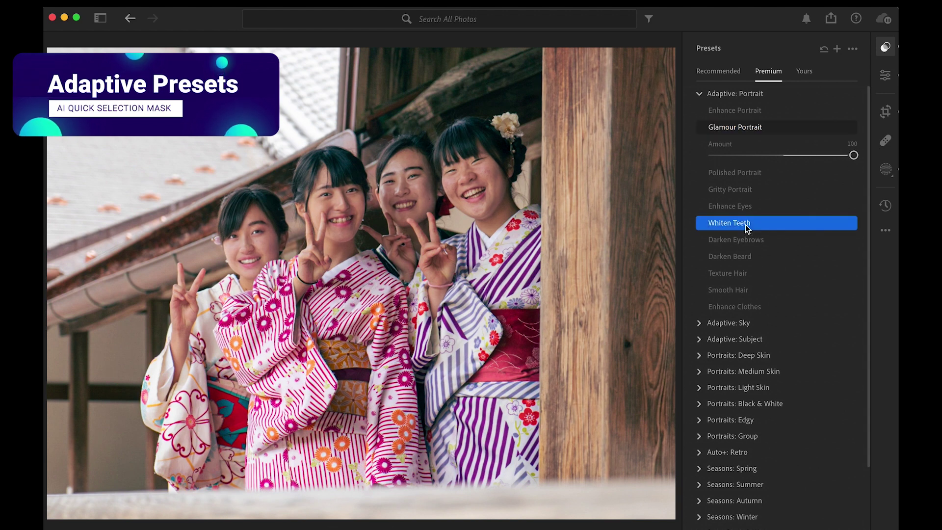
pyautogui.moveTo(782, 223); pyautogui.dragTo(831, 222)
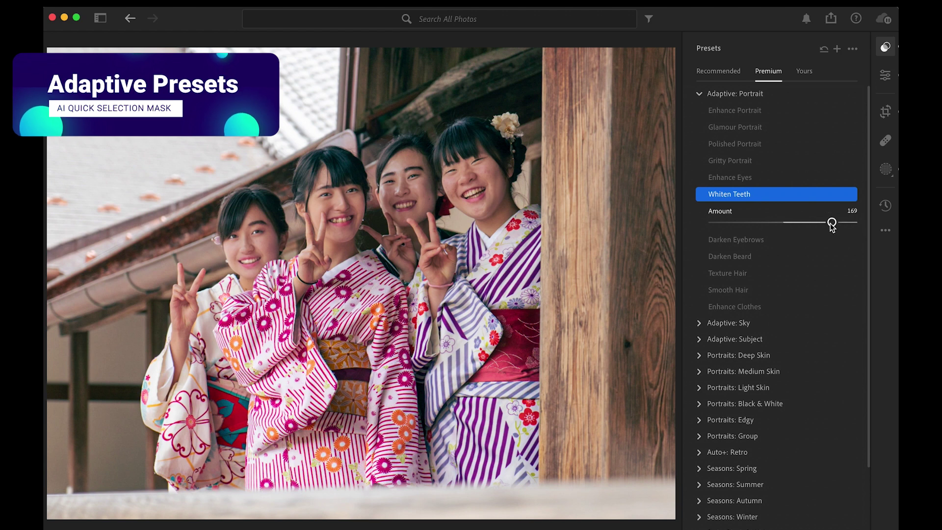
pyautogui.click(778, 309)
pyautogui.moveTo(780, 308); pyautogui.dragTo(880, 306)
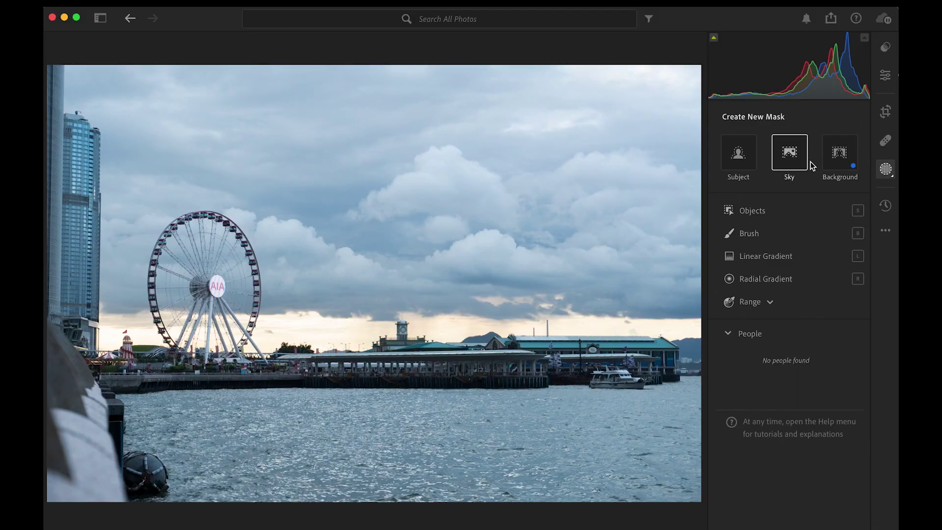
pyautogui.click(800, 156)
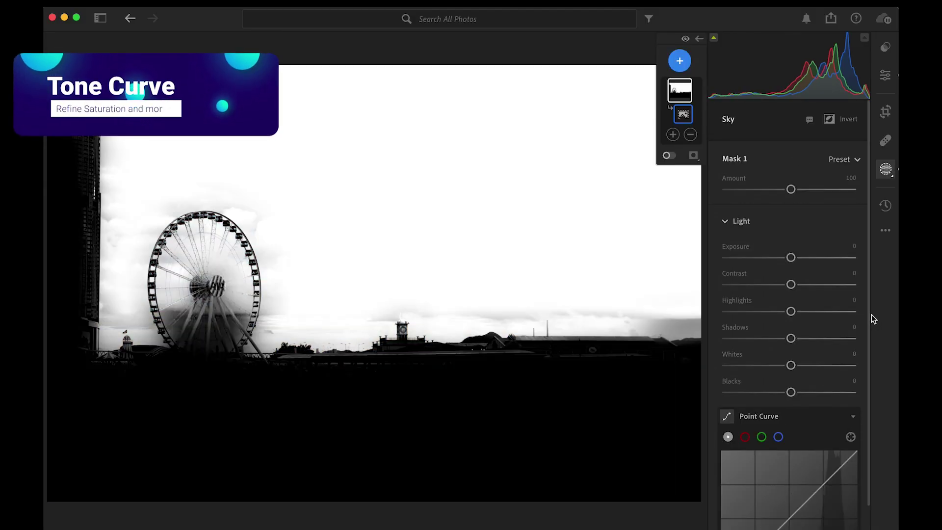
# Step: Reshape the sky mask's RGB point curve to adjust the clouds' tone
pyautogui.scroll(-5, 804, 307)
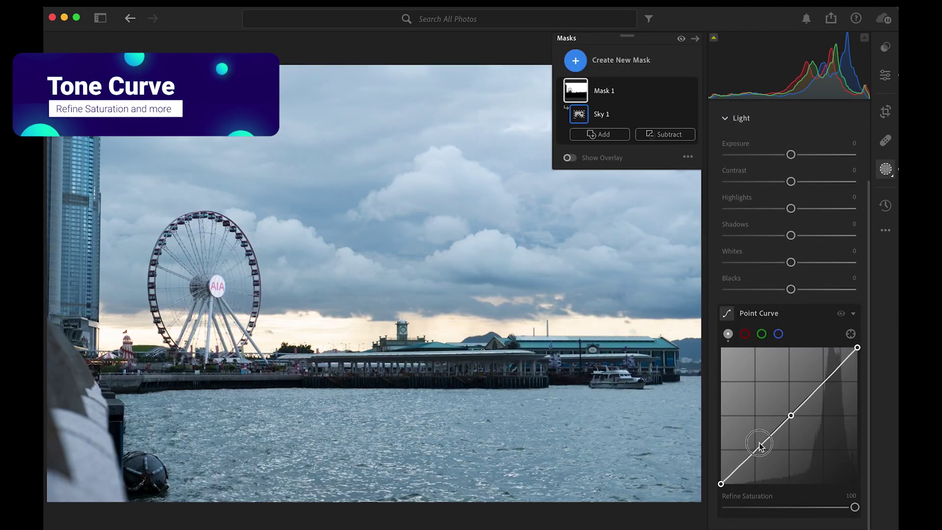
pyautogui.moveTo(761, 442); pyautogui.dragTo(761, 412)
pyautogui.moveTo(826, 385); pyautogui.dragTo(826, 378)
# Step: Lower the blue curve's midpoint, adjust green and red curves, and test Refine Saturation
pyautogui.click(778, 334)
pyautogui.click(790, 415)
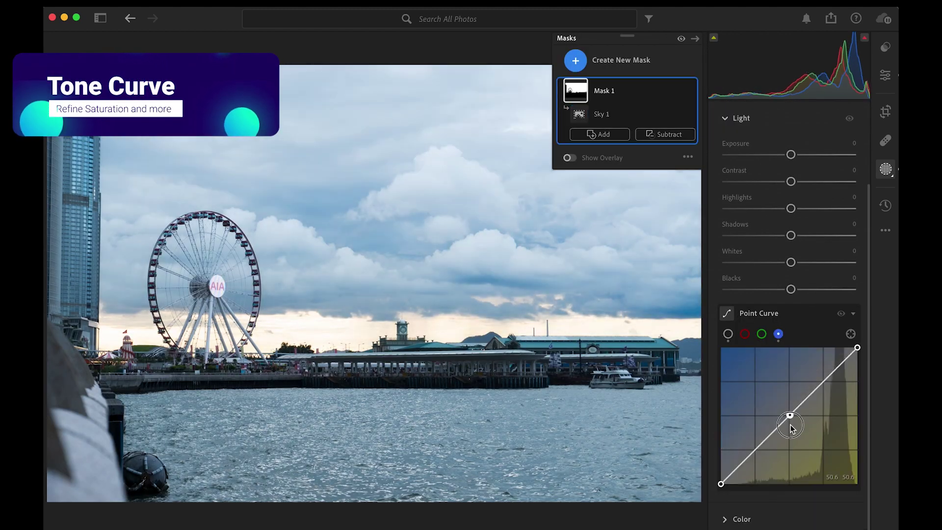
pyautogui.moveTo(790, 416); pyautogui.dragTo(789, 430)
pyautogui.click(762, 333)
pyautogui.click(745, 333)
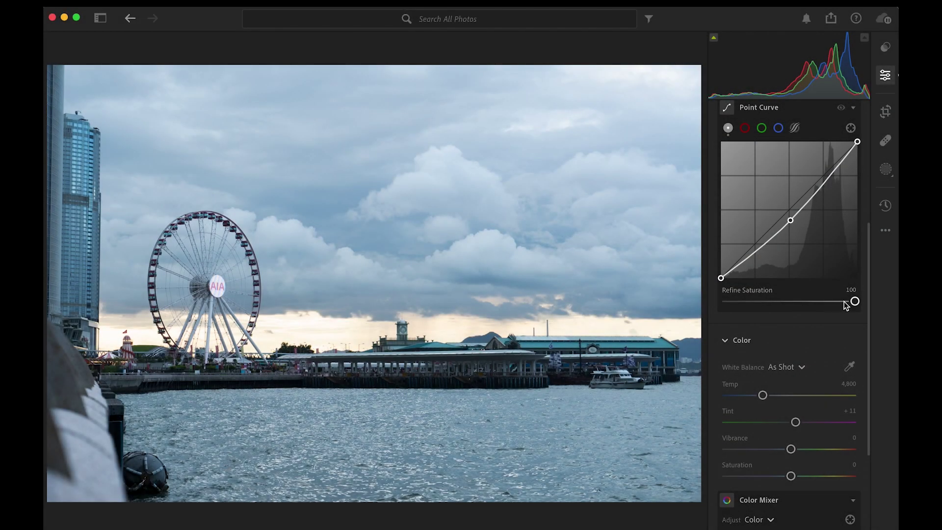
pyautogui.moveTo(854, 301); pyautogui.dragTo(893, 304)
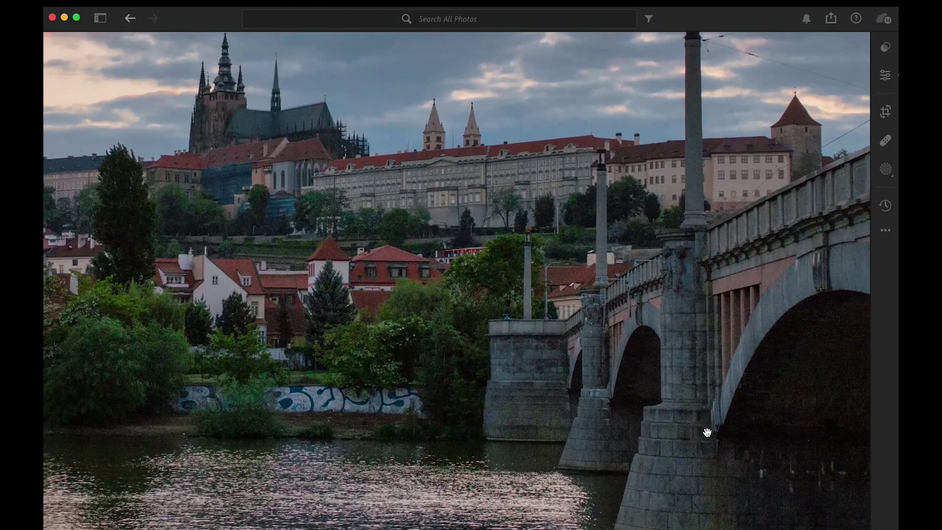
# Step: Run AI Denoise at amount 30 on the Prague bridge photo and inspect the preview
pyautogui.moveTo(706, 431); pyautogui.dragTo(395, 387)
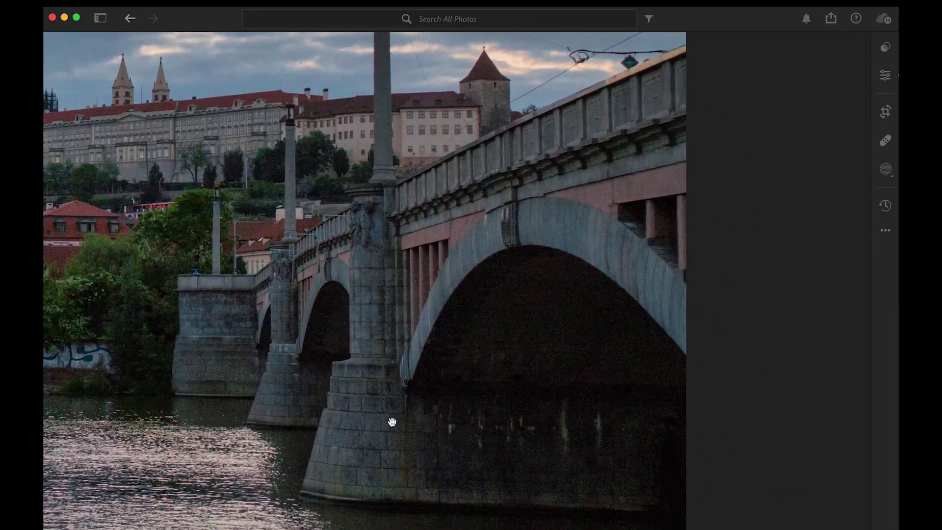
pyautogui.press('e')
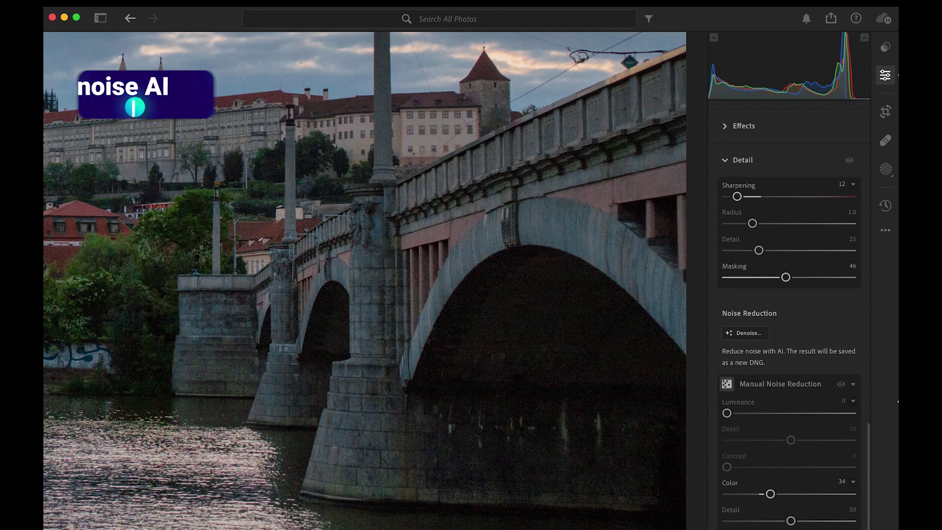
pyautogui.click(751, 337)
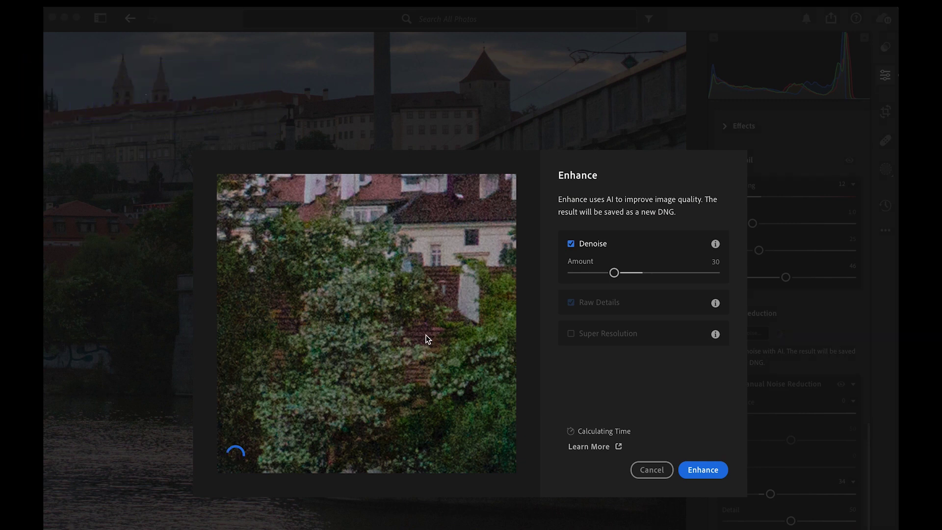
pyautogui.moveTo(423, 332); pyautogui.dragTo(276, 272)
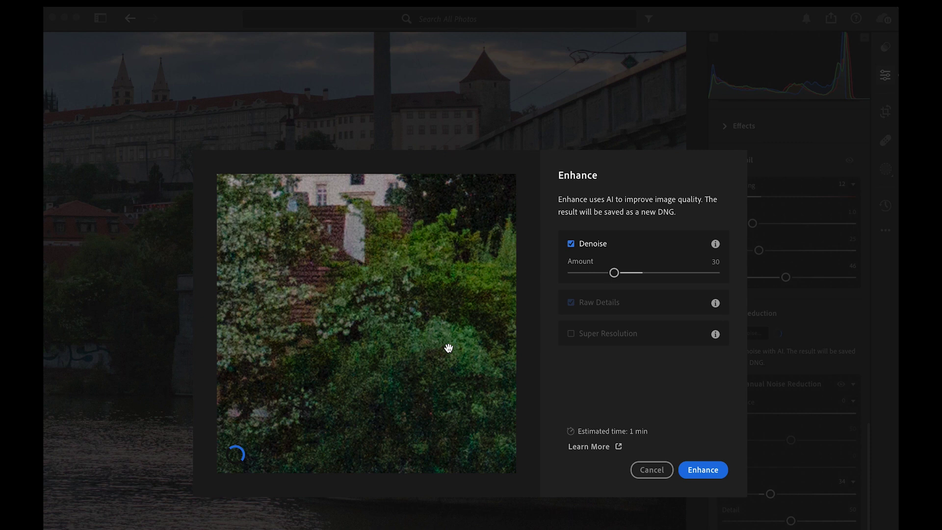
pyautogui.click(495, 452)
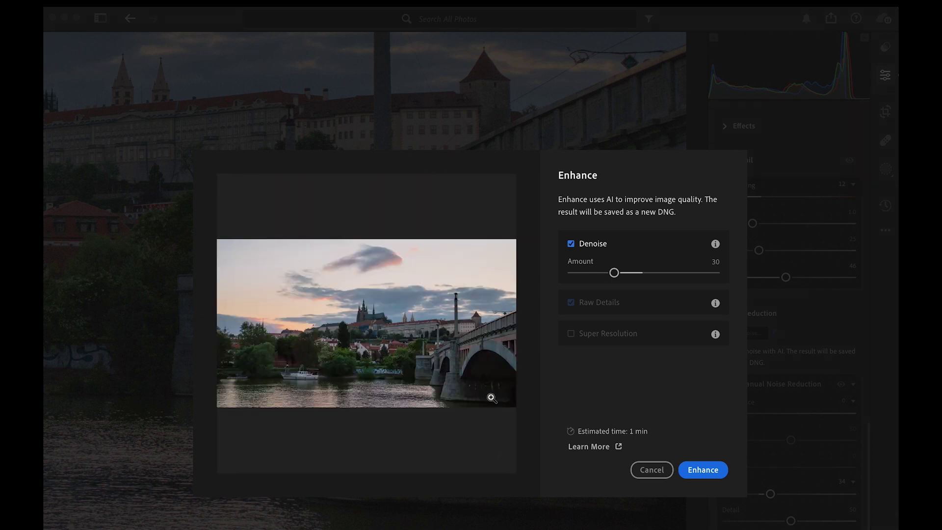
pyautogui.click(489, 392)
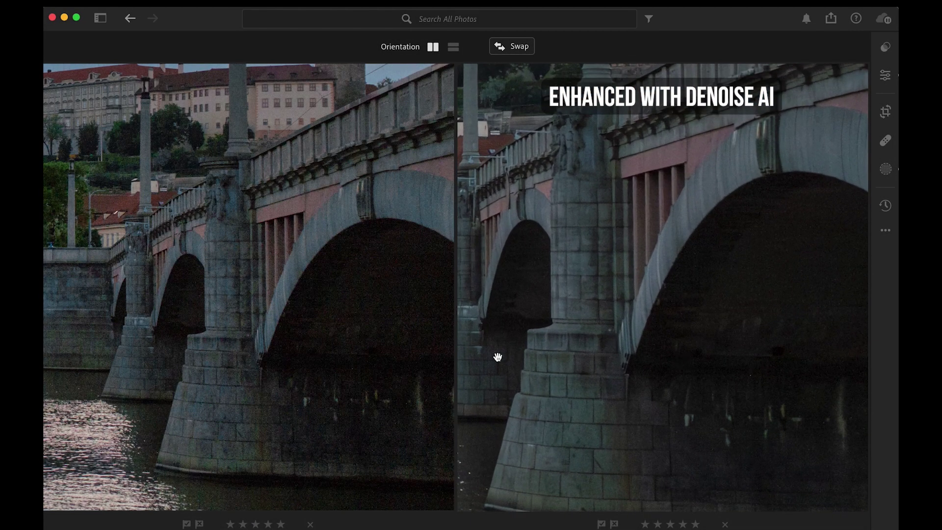
# Step: Zoom the original in compare view to match the enhanced DNG's close-up framing
pyautogui.scroll(5, 299, 372)
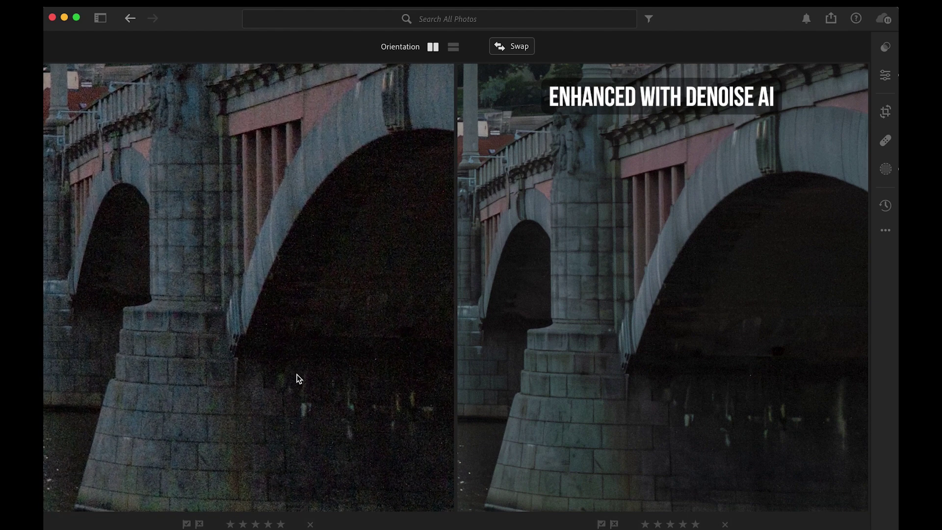
pyautogui.scroll(-1, 297, 375)
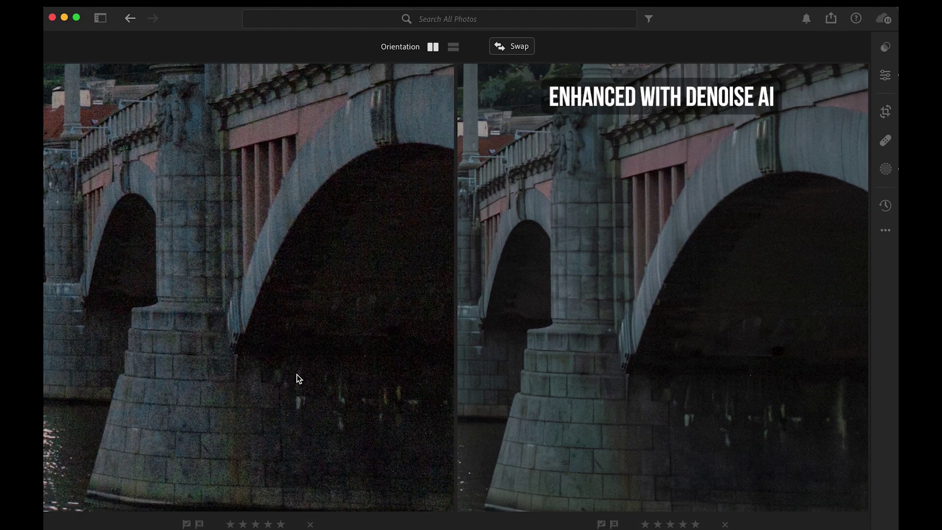
pyautogui.click(300, 388)
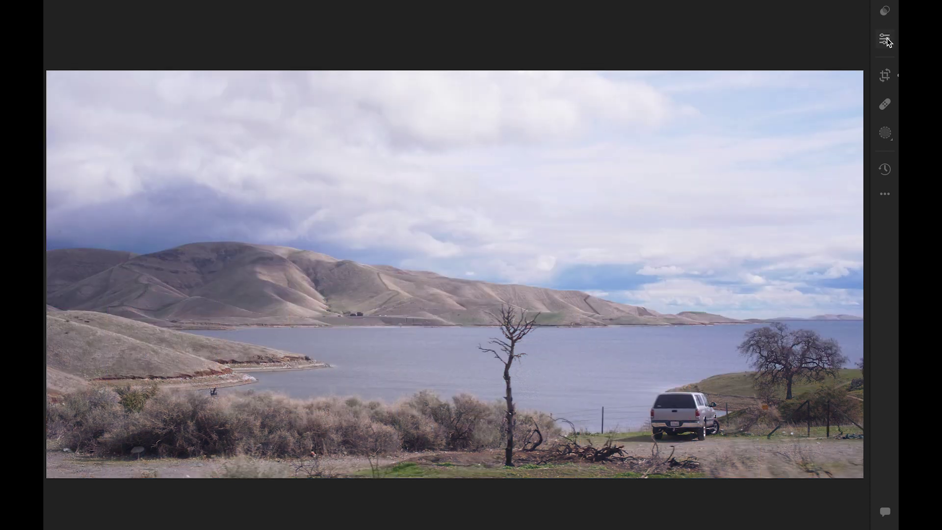
# Step: Show the Edit settings for the unedited lakeside photo
pyautogui.click(886, 41)
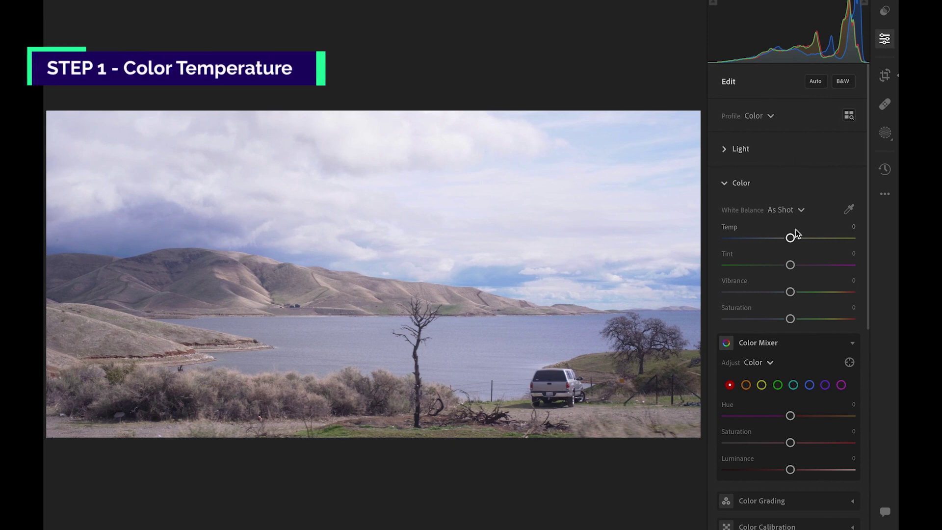
# Step: Set white balance Temp to +19 and Tint to −43
pyautogui.moveTo(792, 239); pyautogui.dragTo(806, 241)
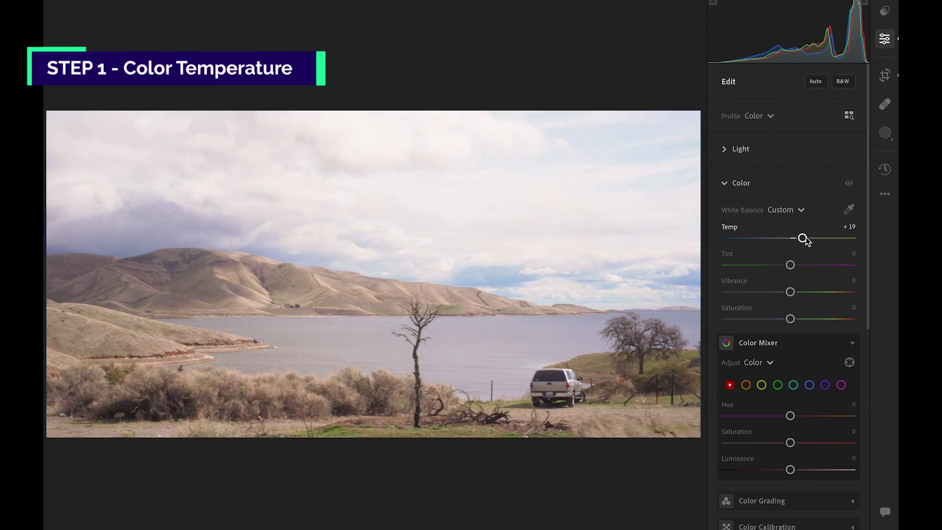
pyautogui.moveTo(791, 265); pyautogui.dragTo(765, 274)
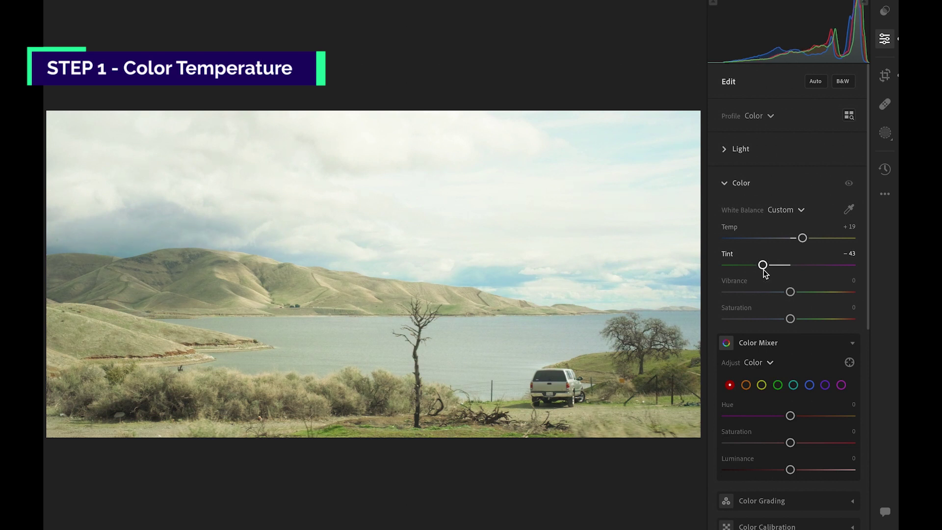
pyautogui.click(749, 155)
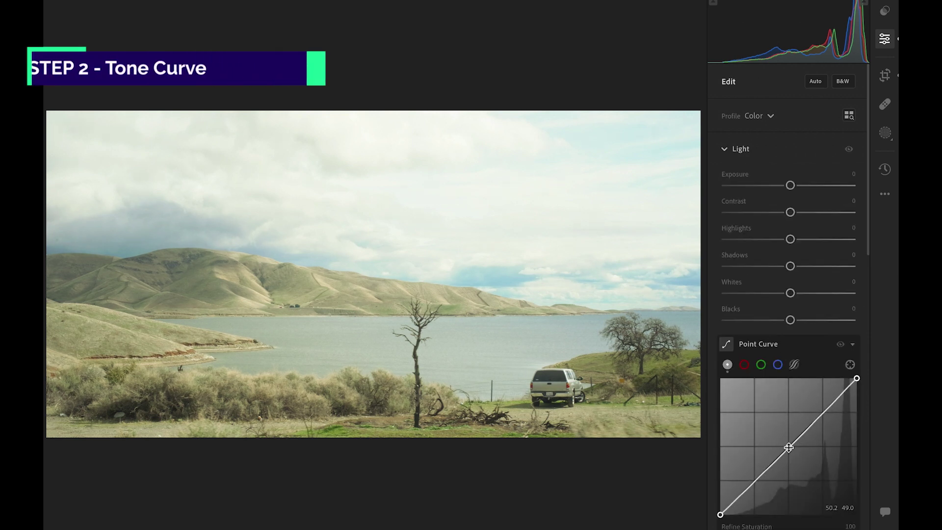
# Step: Build an S-shaped point curve with shadow, midpoint and highlight points, darkening midtones
pyautogui.click(789, 448)
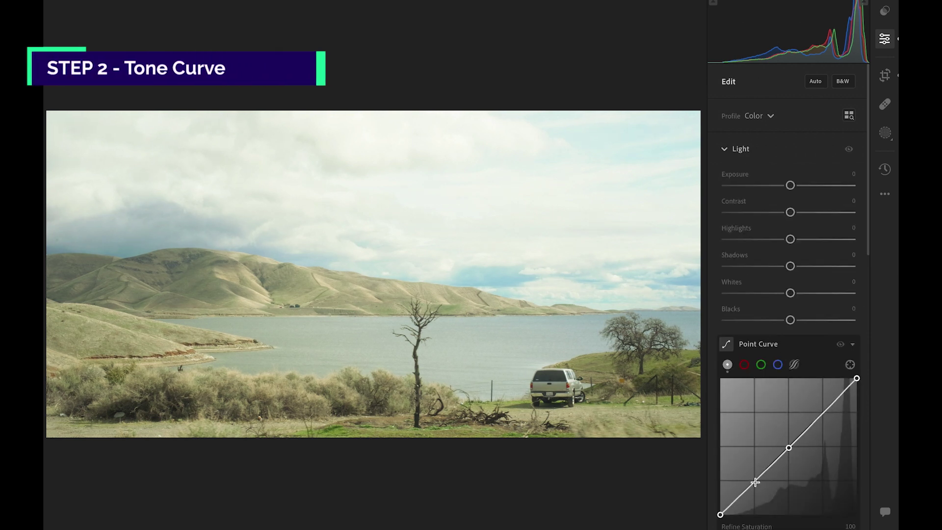
pyautogui.click(756, 482)
pyautogui.click(824, 412)
pyautogui.scroll(-5, 823, 411)
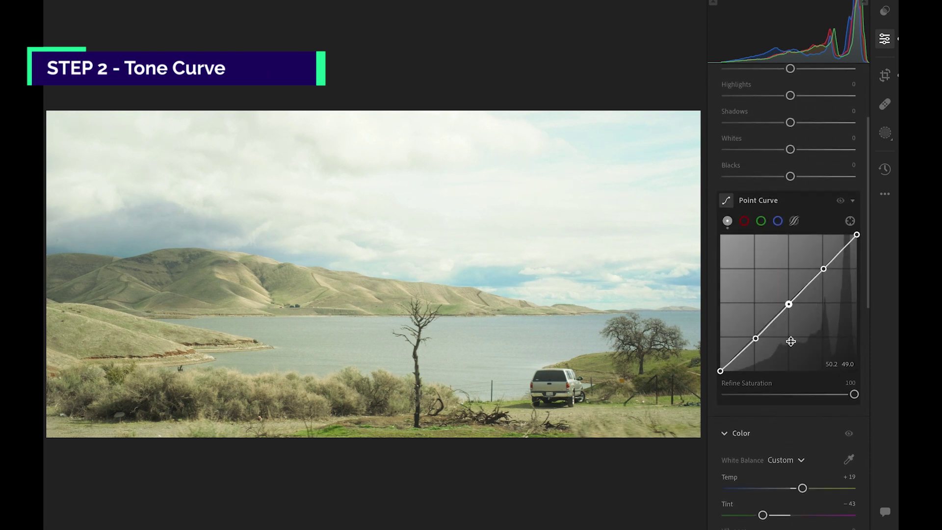
pyautogui.moveTo(788, 304); pyautogui.dragTo(754, 353)
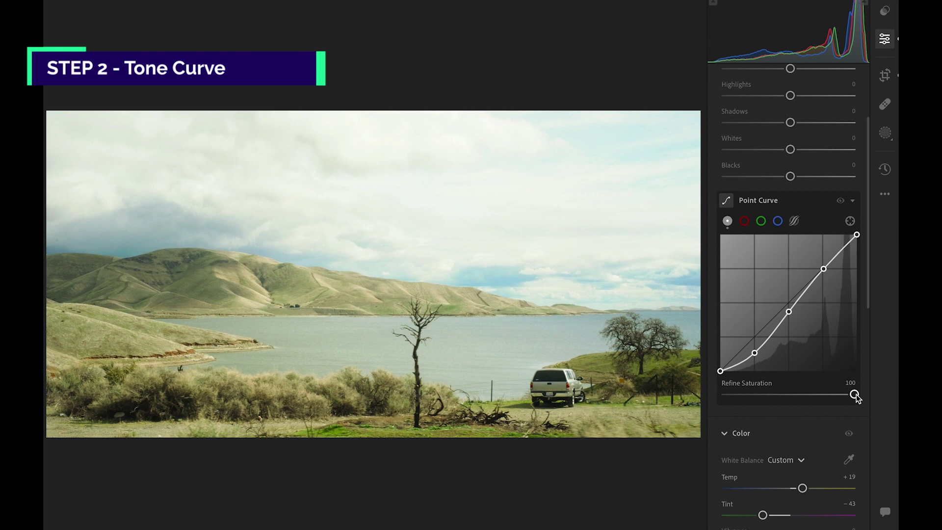
# Step: Set the curve's Refine Saturation to 66
pyautogui.moveTo(854, 395)
pyautogui.mouseDown()
pyautogui.moveTo(710, 408)
pyautogui.moveTo(754, 394)
pyautogui.moveTo(854, 395)
pyautogui.mouseUp()
pyautogui.write('66')
pyautogui.press('Return')
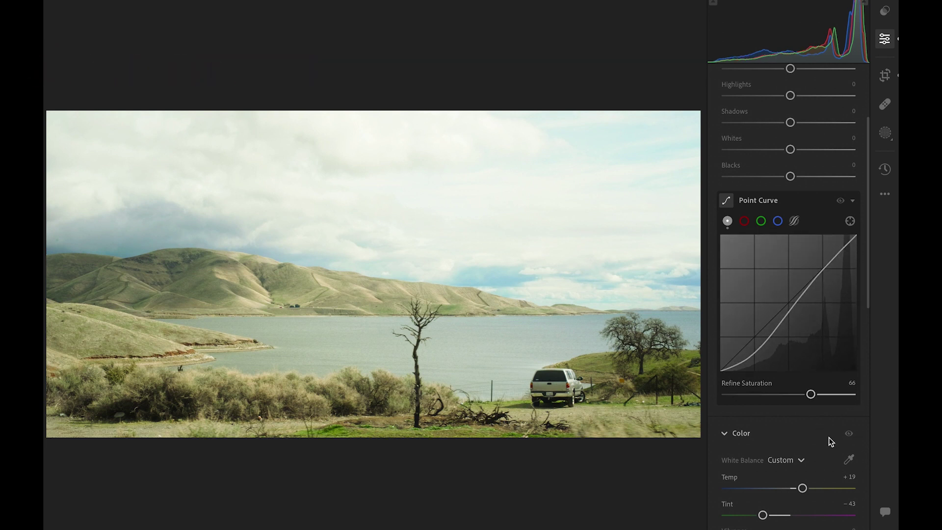
pyautogui.scroll(-10, 828, 438)
pyautogui.scroll(5, 829, 437)
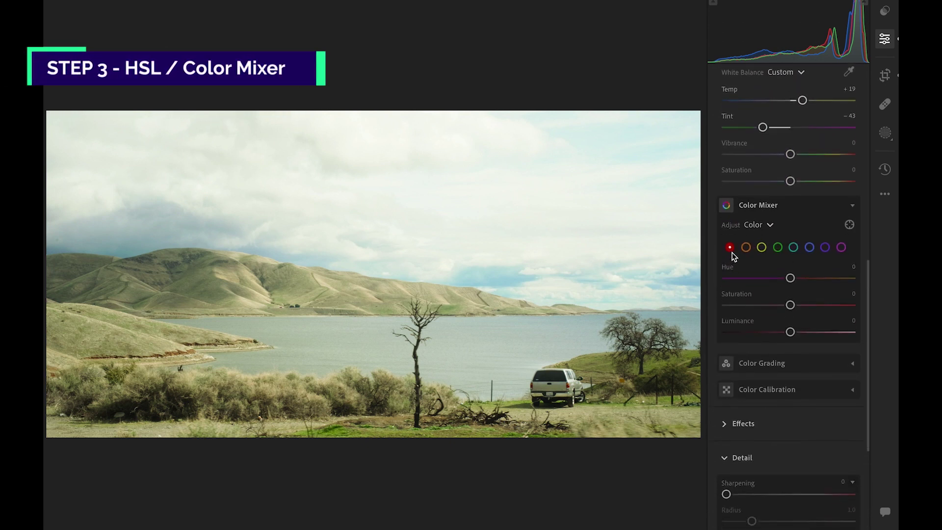
# Step: Adjust red saturation, then shift Green and Yellow hues to −100 so they turn pinkish
pyautogui.moveTo(789, 304); pyautogui.dragTo(783, 338)
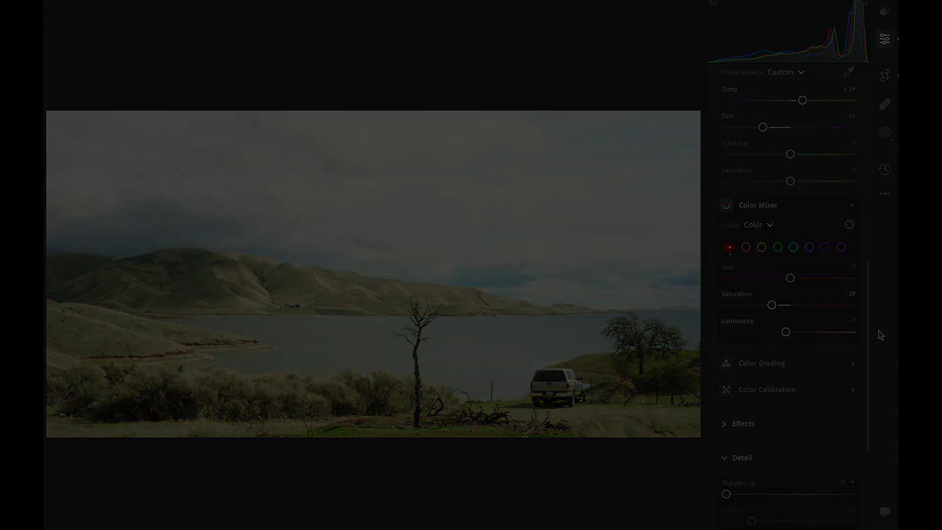
pyautogui.click(778, 247)
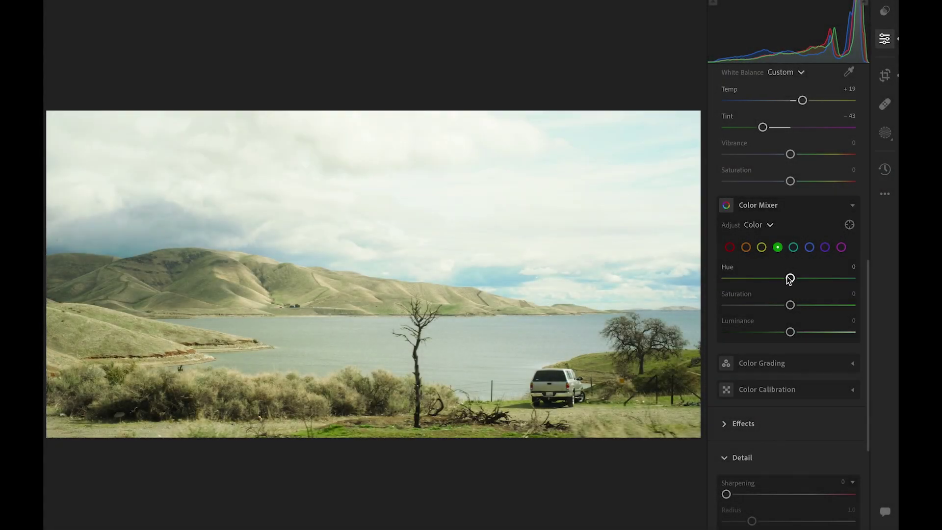
pyautogui.moveTo(790, 278); pyautogui.dragTo(644, 278)
pyautogui.click(761, 247)
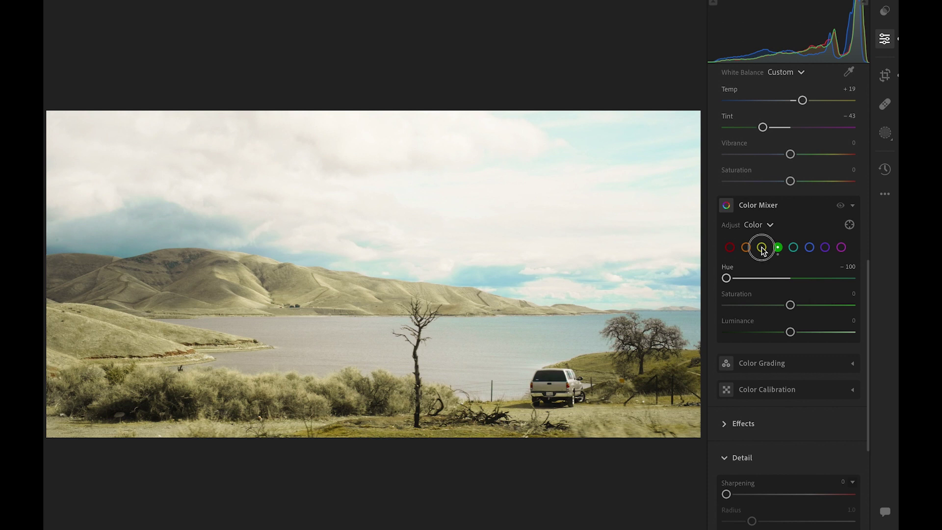
pyautogui.moveTo(787, 281); pyautogui.dragTo(641, 287)
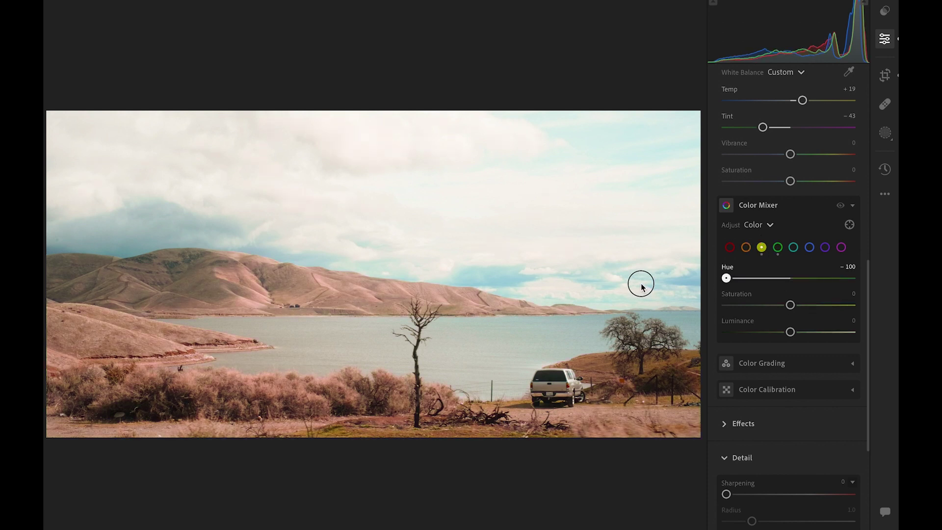
# Step: Set Blue hue −10, saturation −57 and luminance −23
pyautogui.click(809, 247)
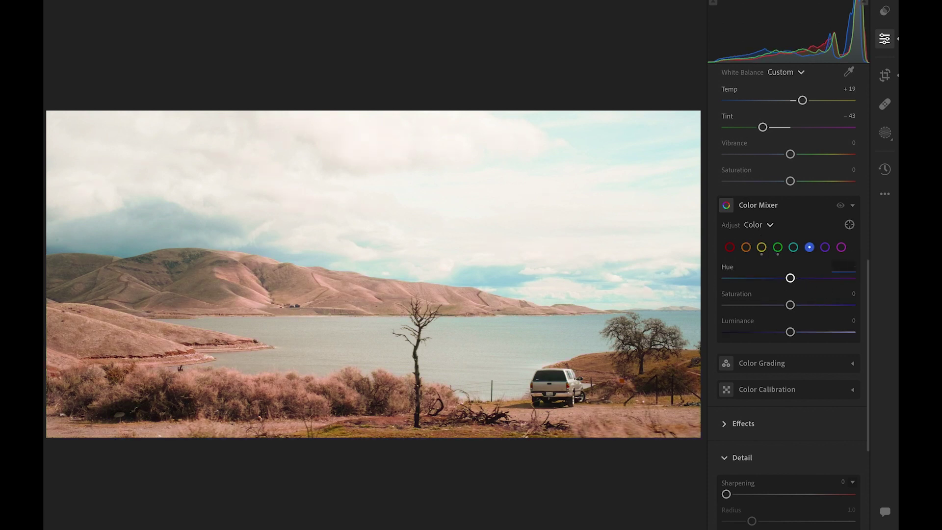
pyautogui.moveTo(856, 267); pyautogui.dragTo(854, 267)
pyautogui.click(845, 293)
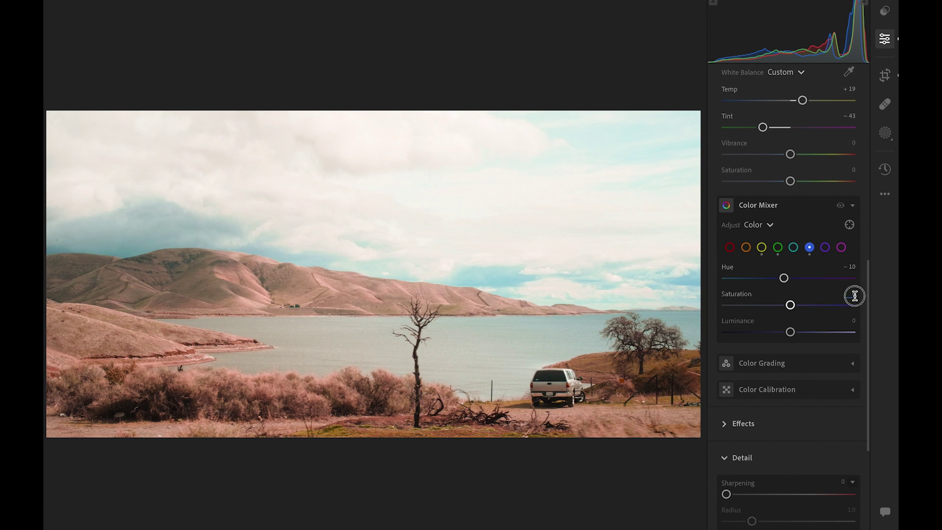
pyautogui.write('-57')
pyautogui.press('Return')
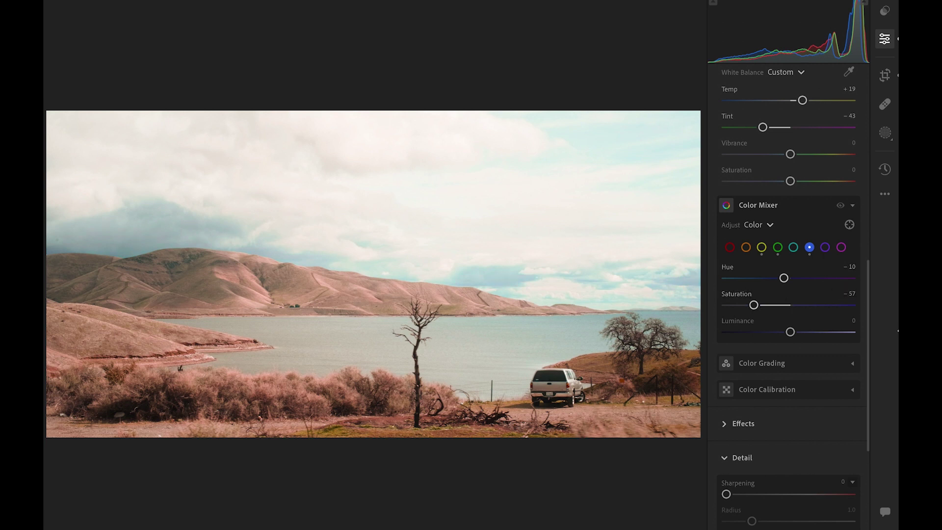
pyautogui.press('Tab')
pyautogui.write('-23')
pyautogui.press('Return')
# Step: Set Orange hue −60 and luminance −76, Red saturation −26, then compare before/after
pyautogui.click(745, 247)
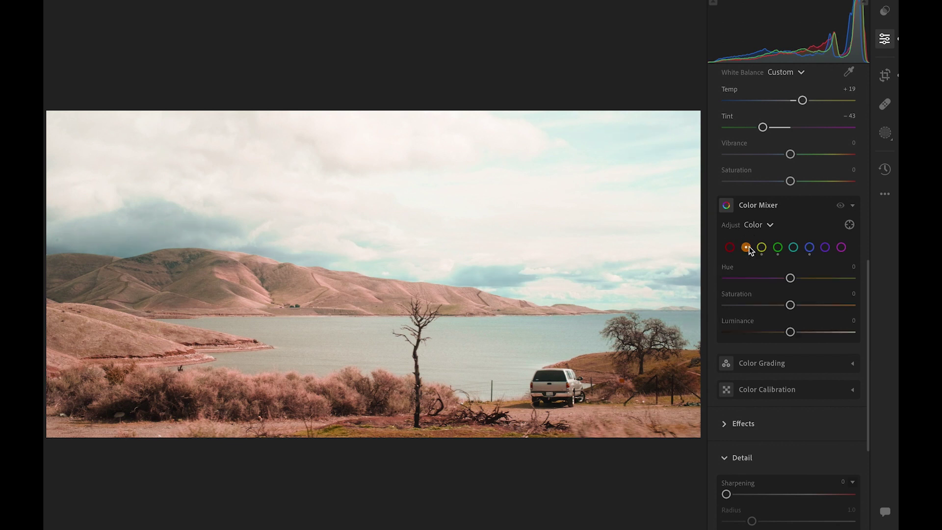
pyautogui.write('-60')
pyautogui.press('Return')
pyautogui.moveTo(790, 331); pyautogui.dragTo(742, 332)
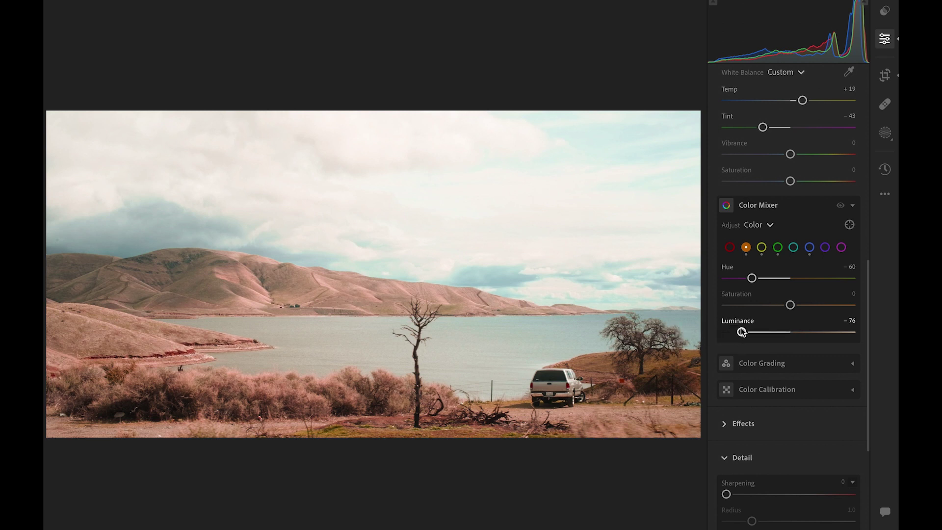
pyautogui.click(730, 247)
pyautogui.moveTo(790, 306); pyautogui.dragTo(786, 335)
pyautogui.click(840, 205)
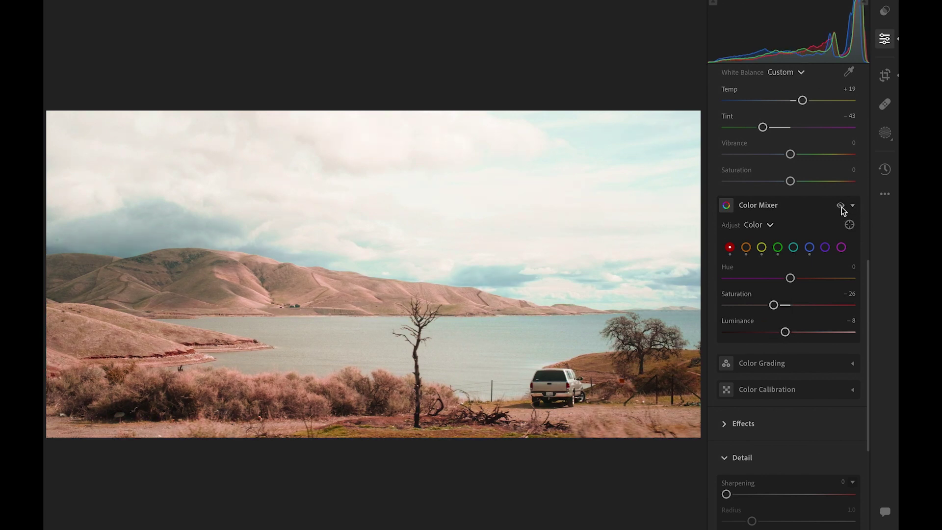
pyautogui.click(840, 206)
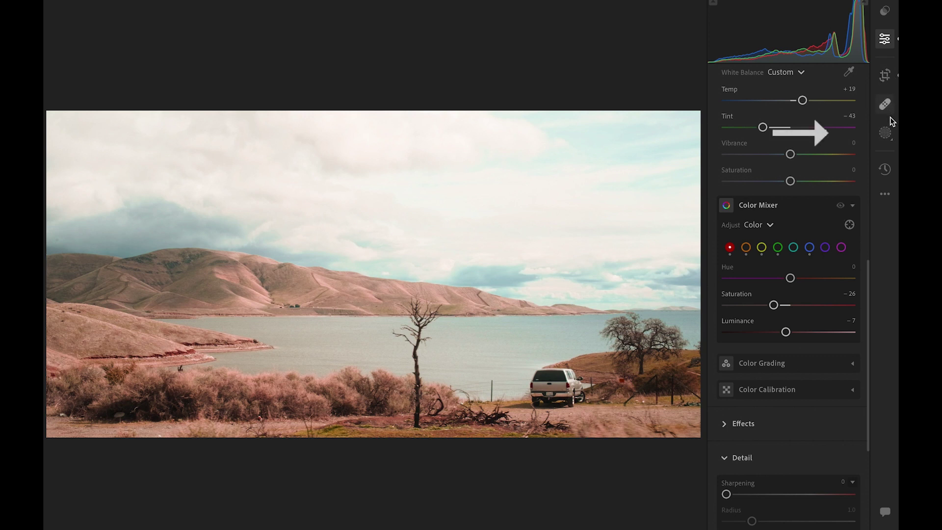
pyautogui.click(888, 137)
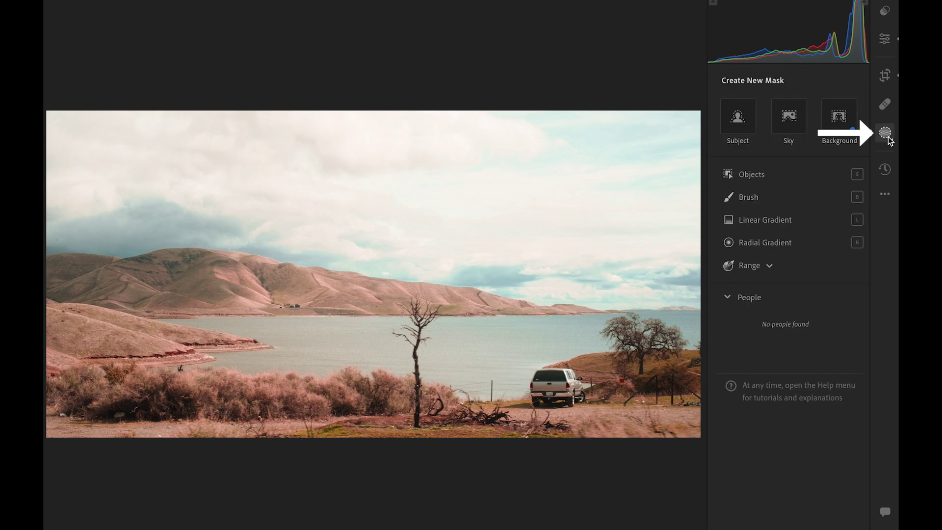
# Step: Create an AI sky mask and display it as a Color Overlay
pyautogui.click(800, 114)
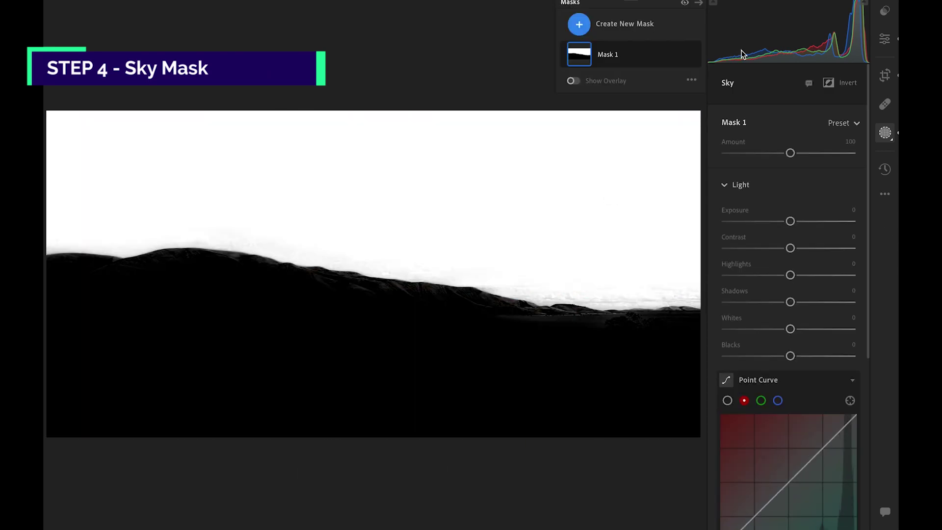
pyautogui.click(691, 79)
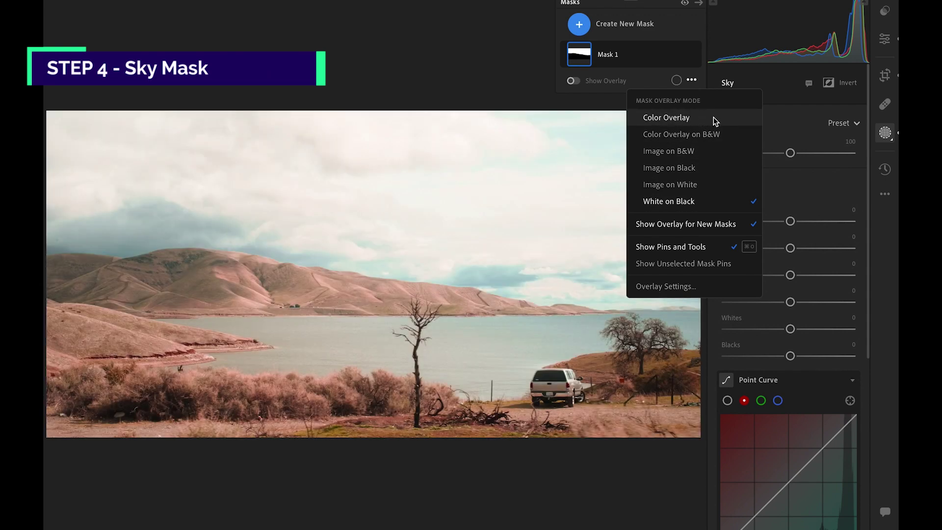
pyautogui.click(713, 117)
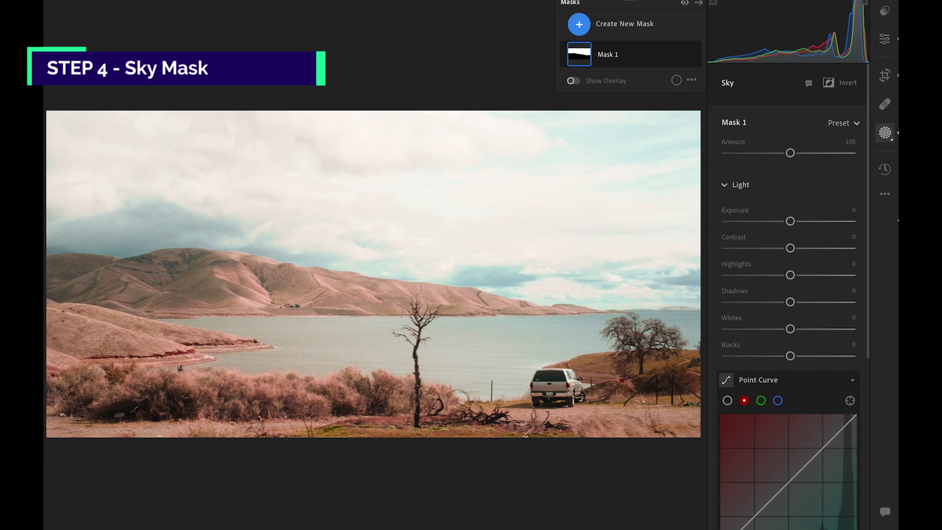
# Step: Rename Mask 1 to 'Sky Mask'
pyautogui.doubleClick(607, 55)
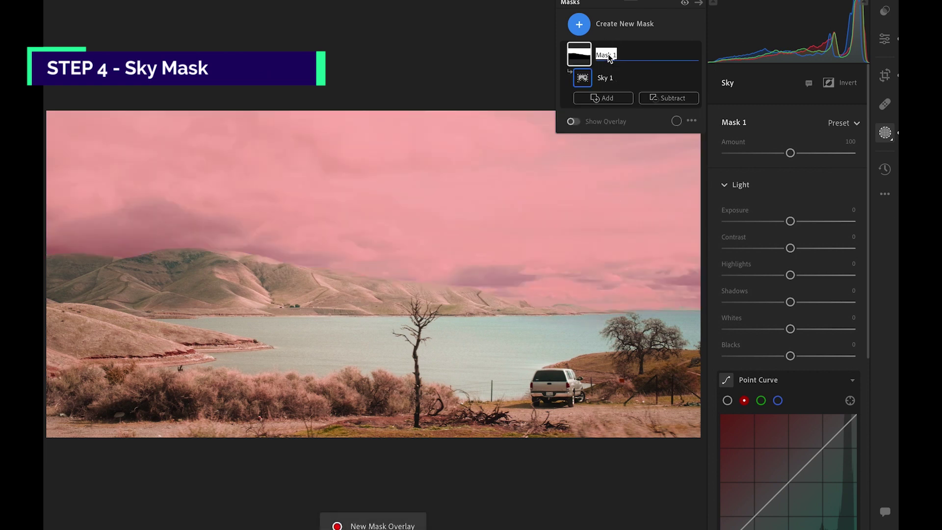
pyautogui.press('End')
pyautogui.press('BackSpace')
pyautogui.press('BackSpace')
pyautogui.press('Home')
pyautogui.write('S')
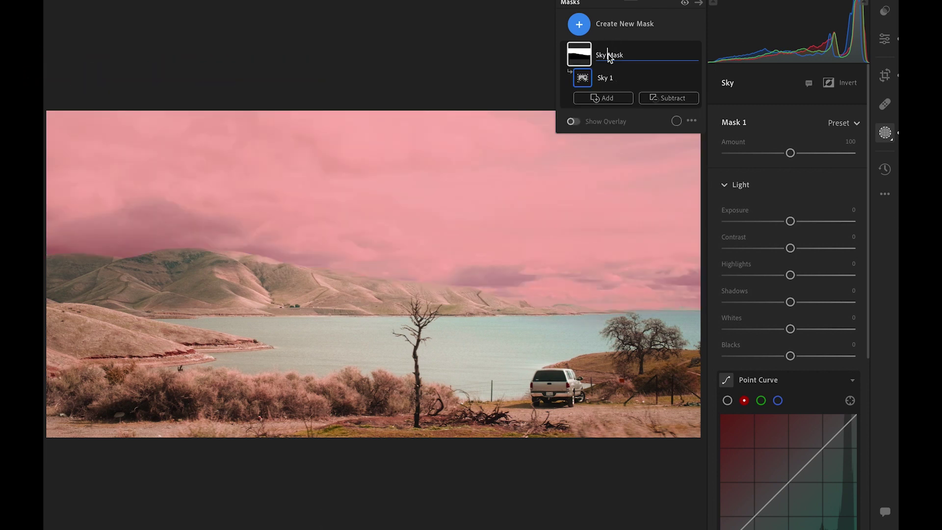
pyautogui.press('Return')
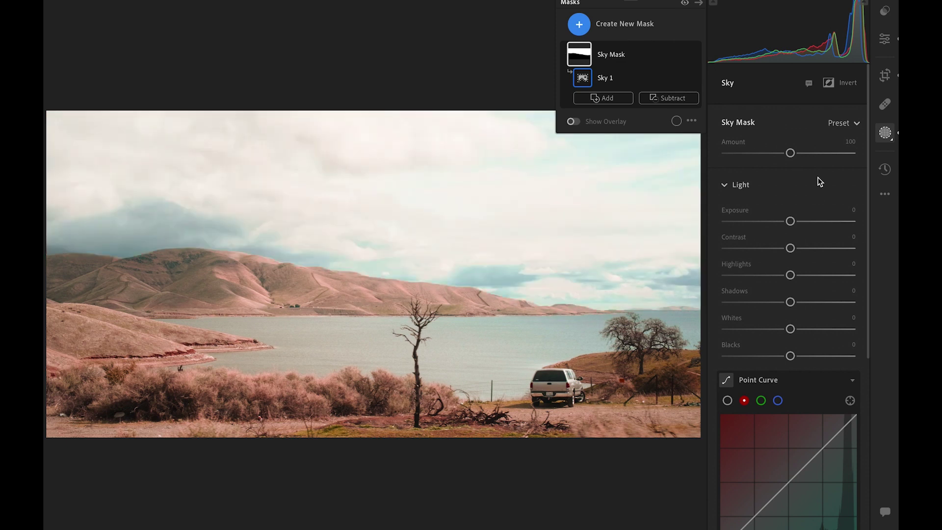
# Step: Lower the sky's highlights, lift its shadows slightly, and set Temp −13 and Saturation −11
pyautogui.moveTo(790, 275); pyautogui.dragTo(770, 276)
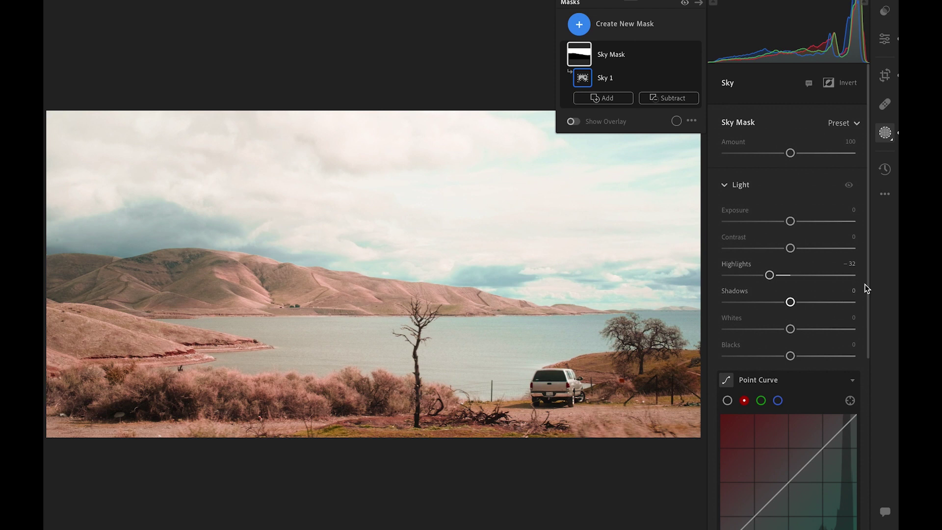
pyautogui.moveTo(791, 303); pyautogui.dragTo(797, 302)
pyautogui.scroll(-10, 840, 290)
pyautogui.click(852, 211)
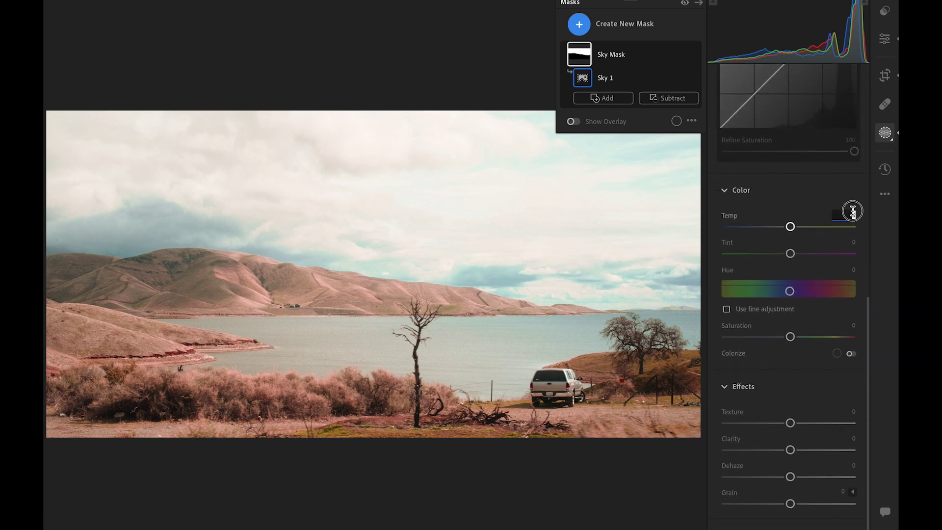
pyautogui.write('-13')
pyautogui.press('Return')
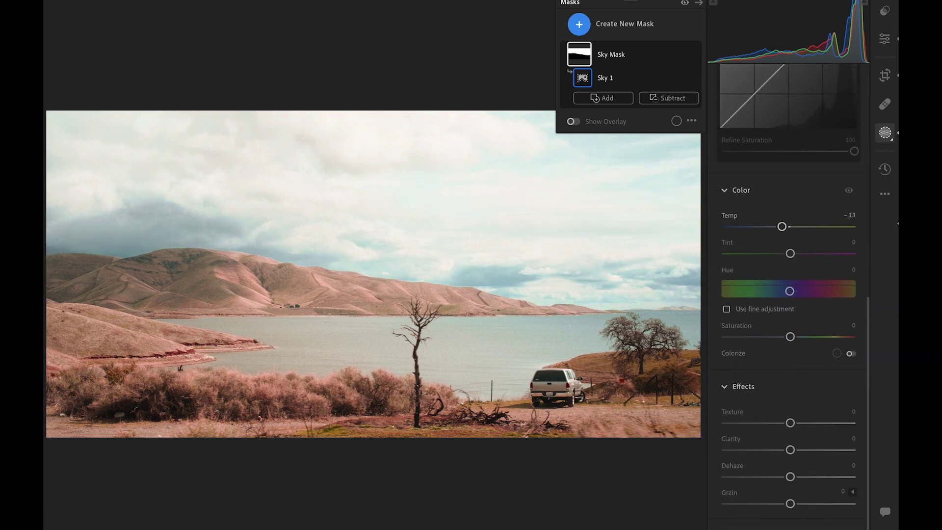
pyautogui.click(852, 325)
pyautogui.write('-11')
pyautogui.press('Return')
# Step: Give the sky Texture +7 and Clarity +40
pyautogui.click(852, 411)
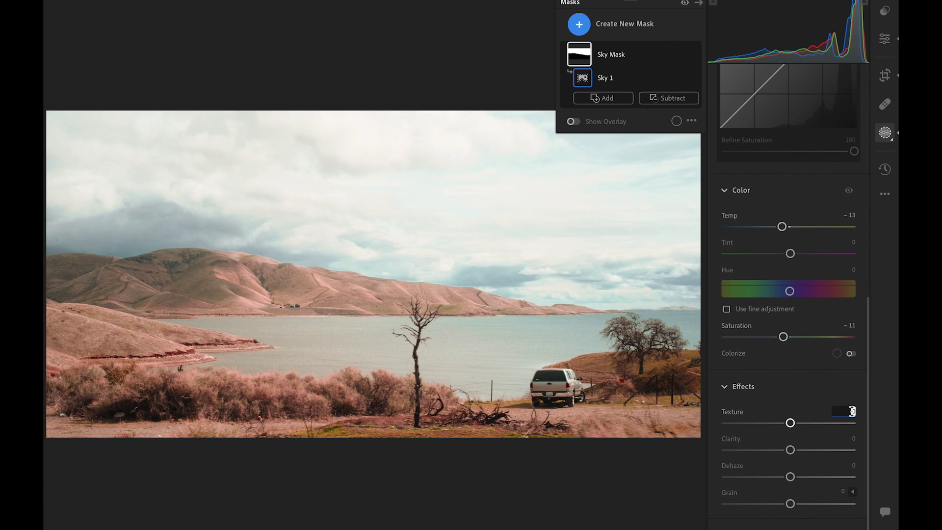
pyautogui.write('7')
pyautogui.press('Return')
pyautogui.click(853, 439)
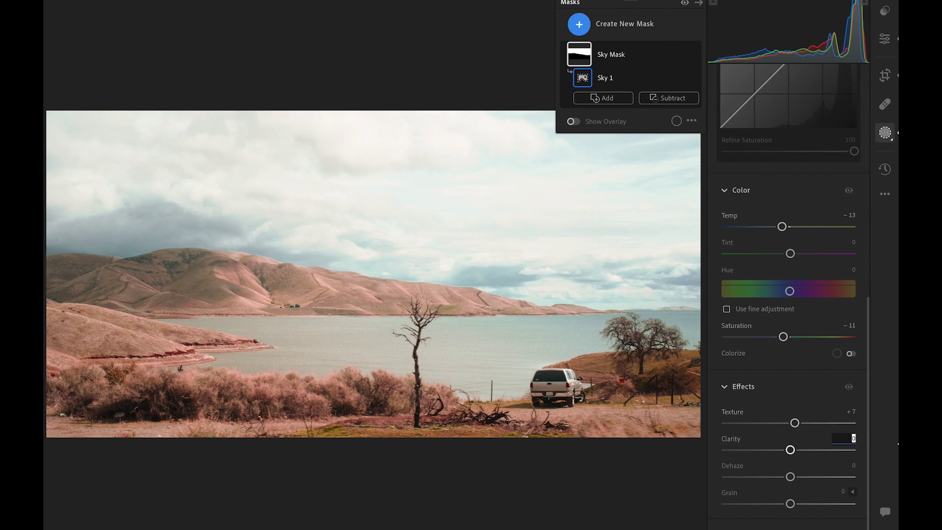
pyautogui.write('40')
pyautogui.press('Return')
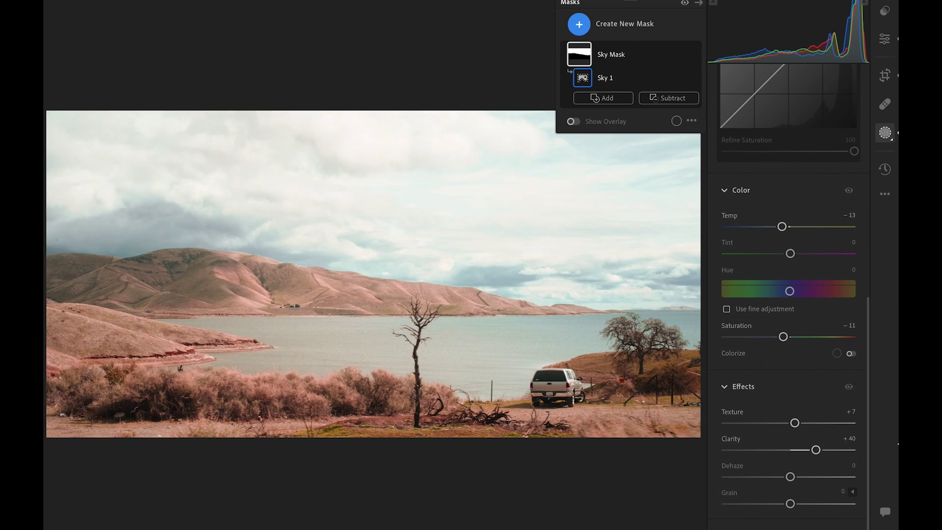
# Step: Settle the sky's Dehaze at a mild 12, then compare with the mask effects hidden and shown
pyautogui.click(850, 465)
pyautogui.moveTo(789, 476); pyautogui.dragTo(874, 479)
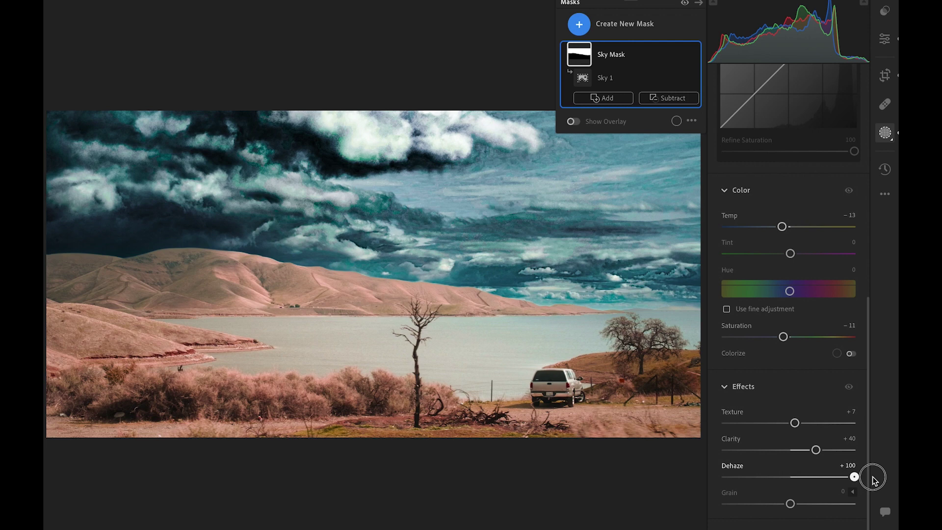
pyautogui.click(794, 477)
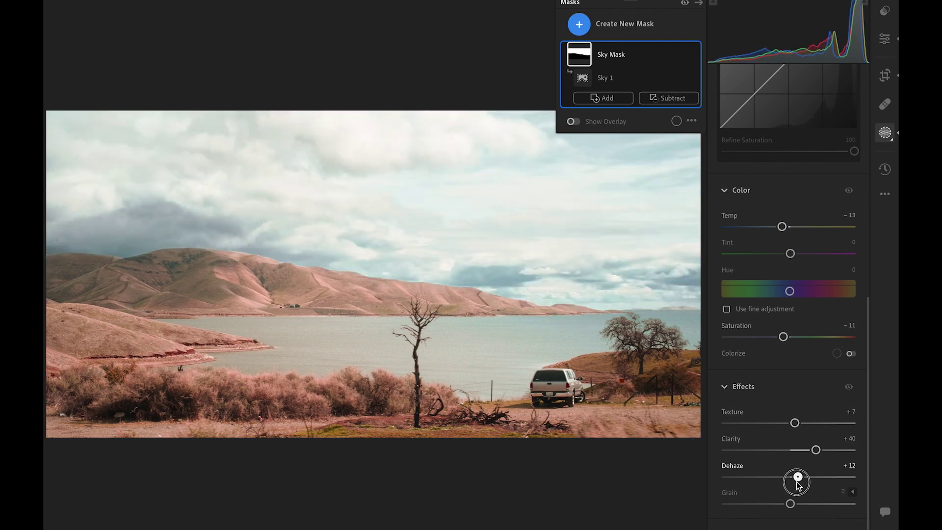
pyautogui.click(852, 465)
pyautogui.write('12')
pyautogui.press('Return')
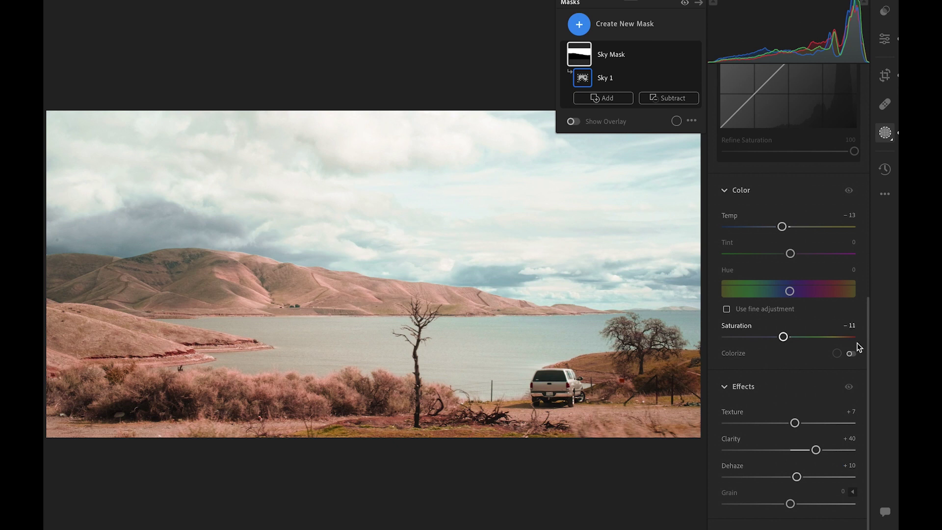
pyautogui.click(849, 387)
pyautogui.click(849, 387)
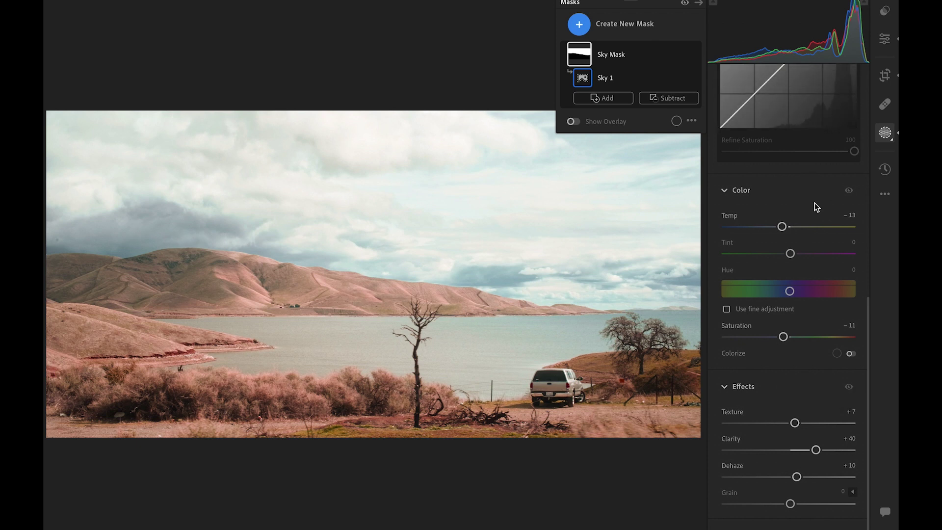
# Step: Raise the Sky Mask's overall Amount to 125 and bring up the new-mask choices
pyautogui.scroll(10, 816, 169)
pyautogui.click(792, 153)
pyautogui.moveTo(792, 153)
pyautogui.mouseDown()
pyautogui.moveTo(831, 152)
pyautogui.moveTo(808, 156)
pyautogui.mouseUp()
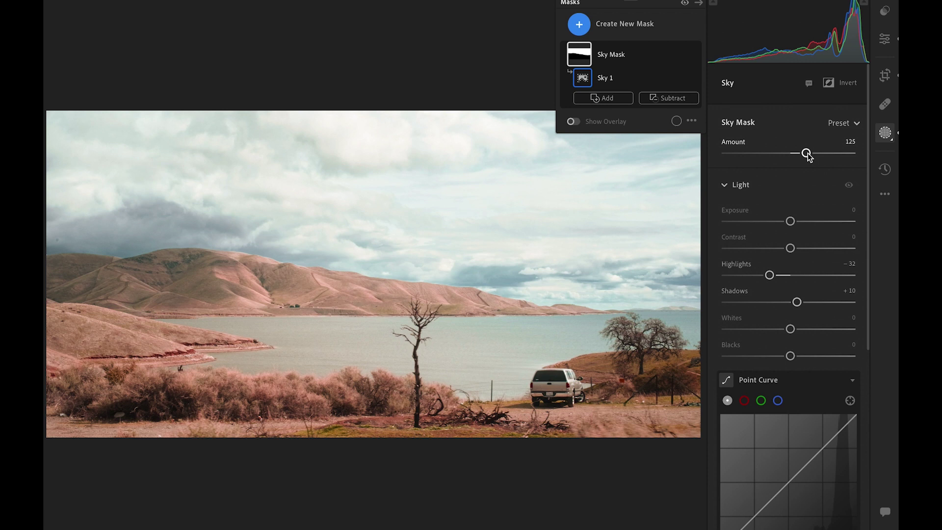
pyautogui.click(628, 26)
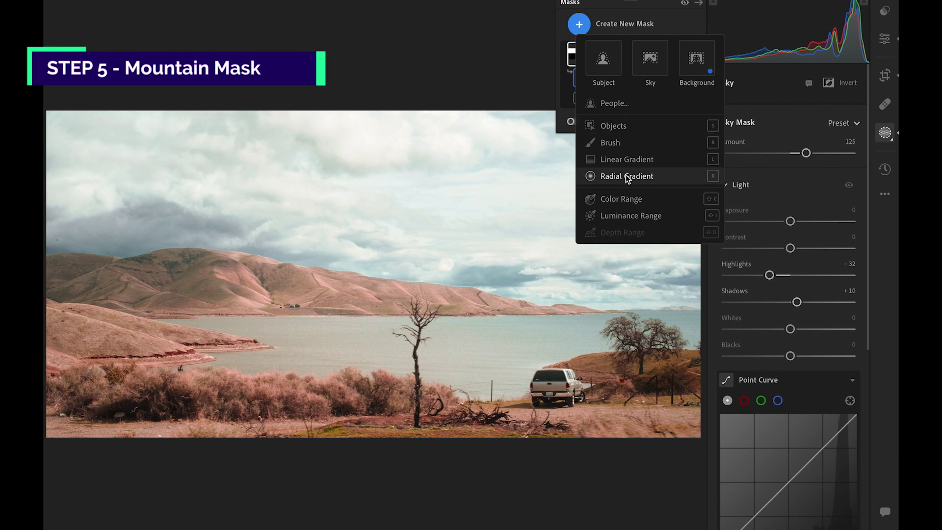
# Step: Create a Color Range mask sampled from the hills and confirm the name Mountain Mask
pyautogui.click(622, 200)
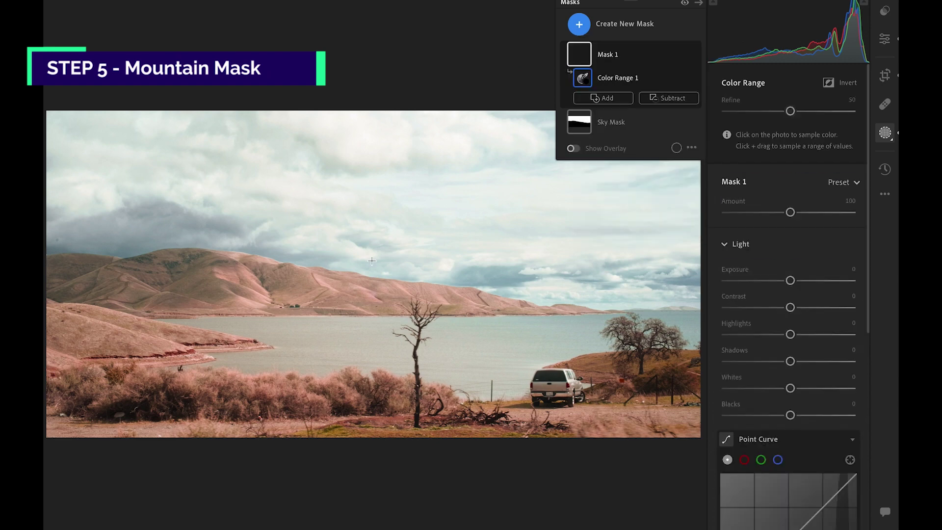
pyautogui.click(373, 296)
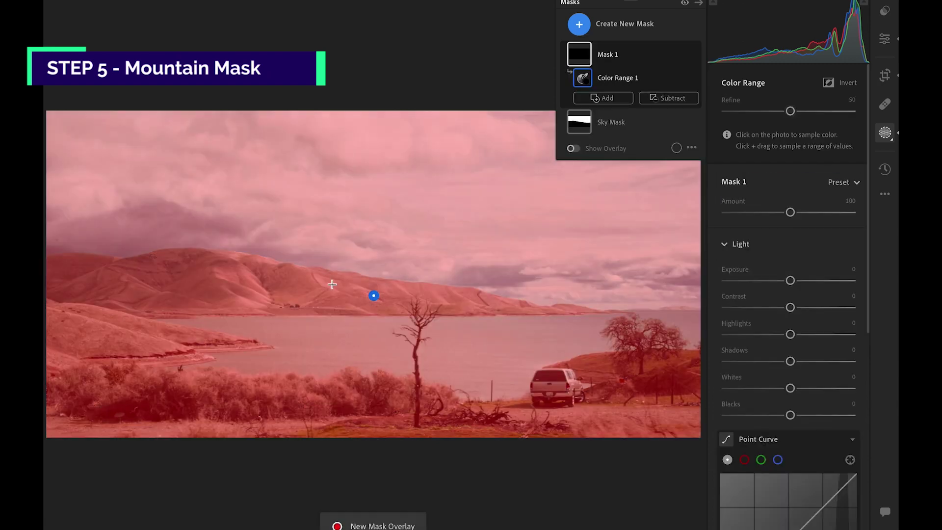
pyautogui.click(283, 283)
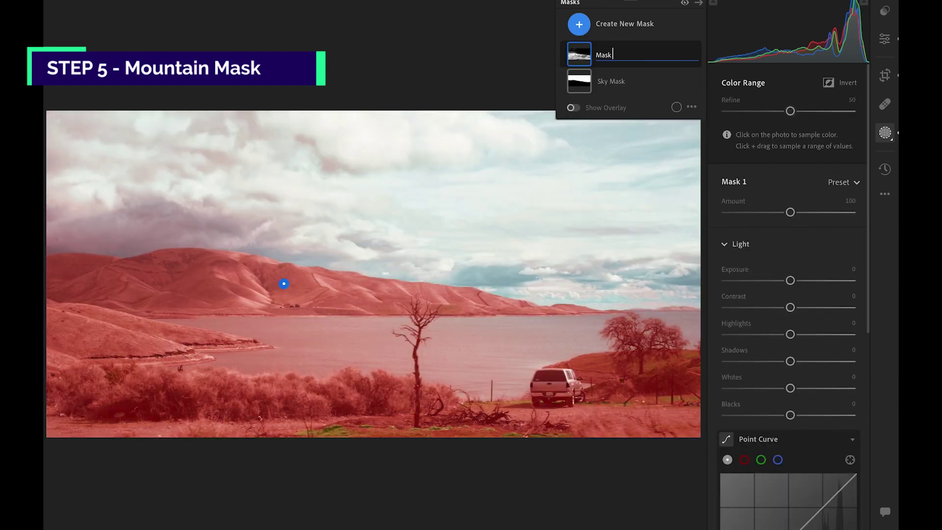
pyautogui.press('Return')
# Step: Show the mask as White on Black and tighten its colour-range Refine
pyautogui.click(691, 107)
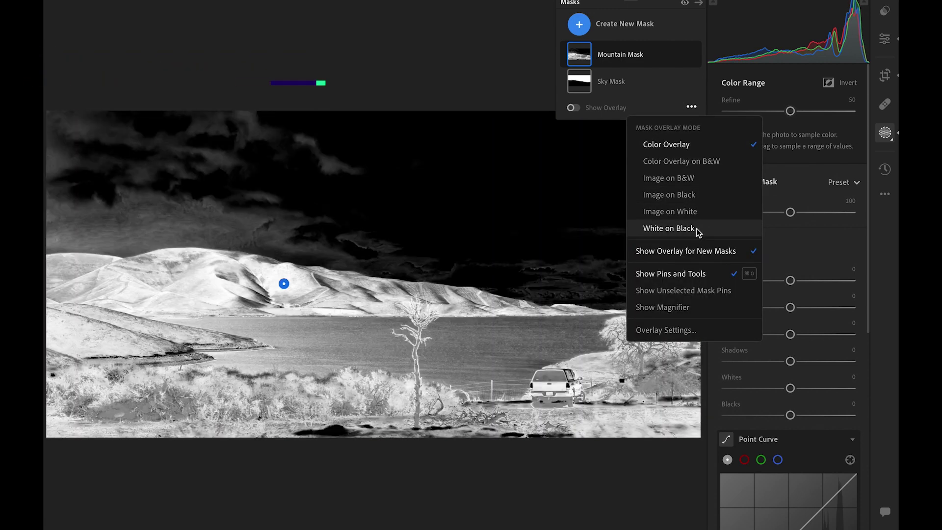
pyautogui.click(697, 229)
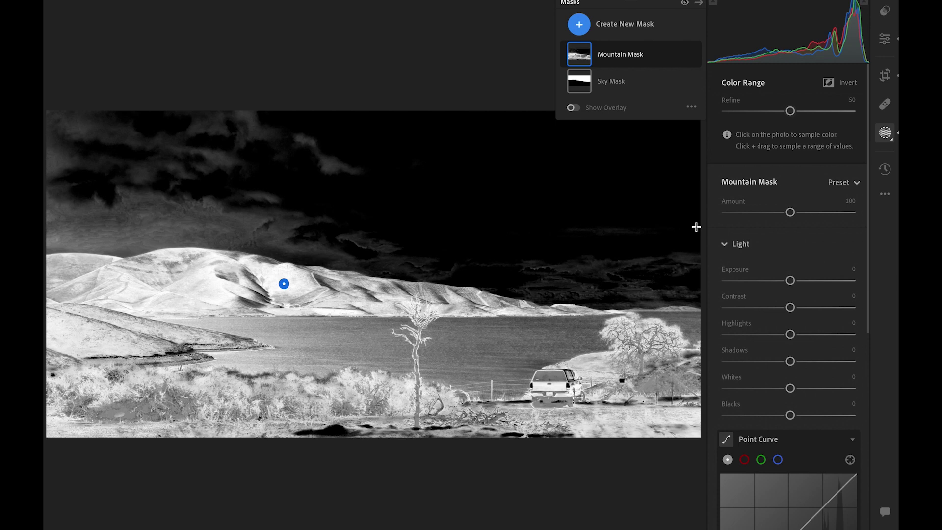
pyautogui.moveTo(793, 116)
pyautogui.mouseDown()
pyautogui.moveTo(768, 113)
pyautogui.moveTo(776, 114)
pyautogui.mouseUp()
# Step: Darken the mountains' Shadows to −37 and move down to the Tint value
pyautogui.moveTo(790, 361); pyautogui.dragTo(767, 366)
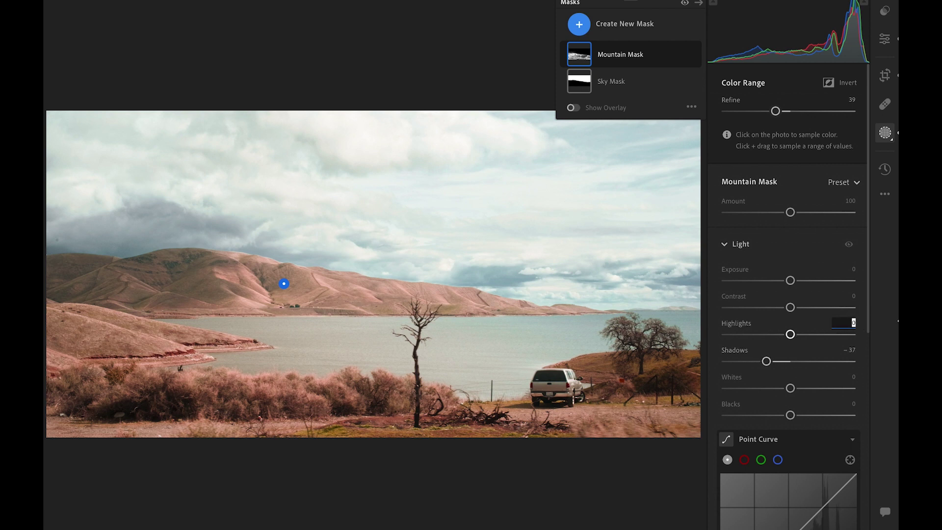
pyautogui.scroll(-5, 818, 263)
pyautogui.scroll(-2, 818, 263)
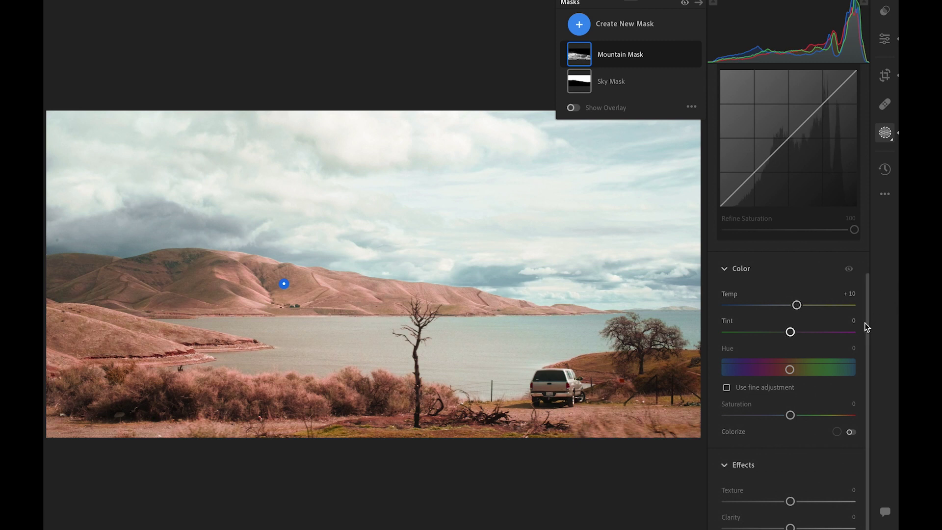
pyautogui.click(850, 322)
# Step: Set the Mountain Mask to Tint +23, Hue +16.7, Saturation +16 and Texture +22
pyautogui.press('Return')
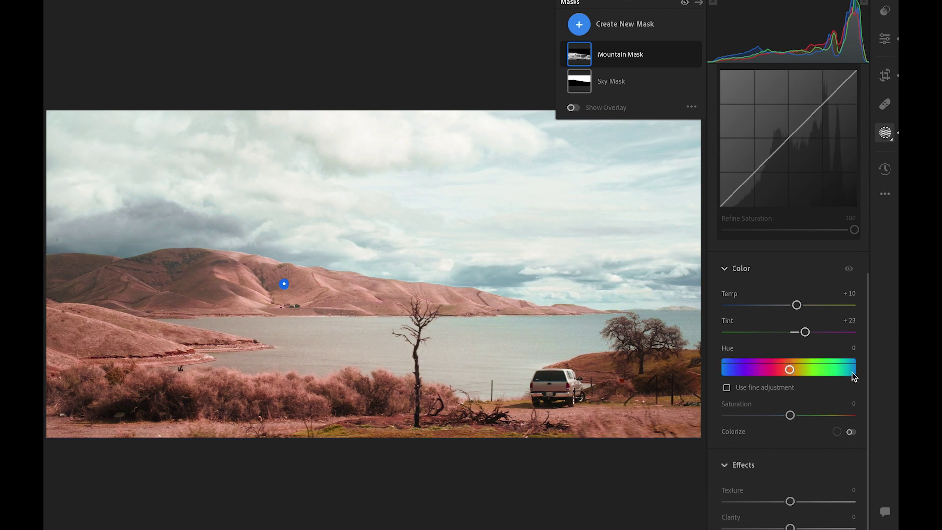
pyautogui.write('16.7')
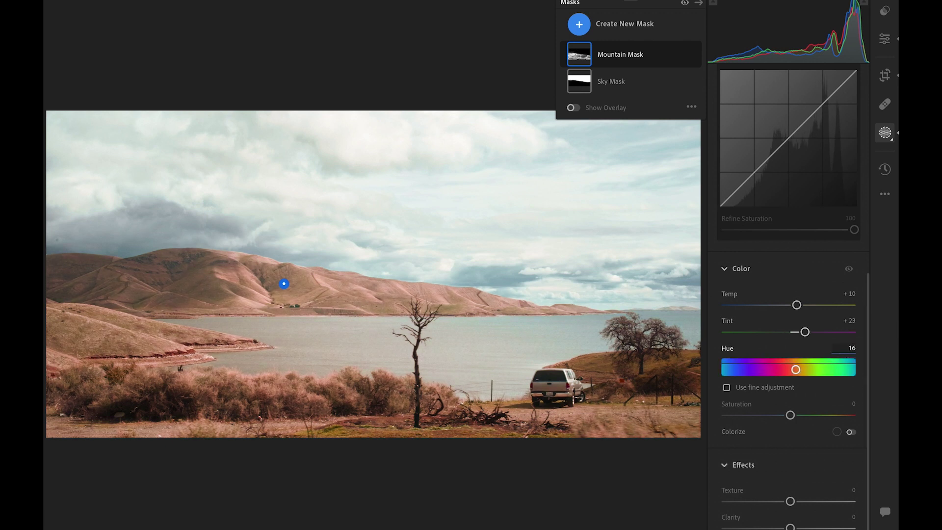
pyautogui.press('Tab')
pyautogui.write('1')
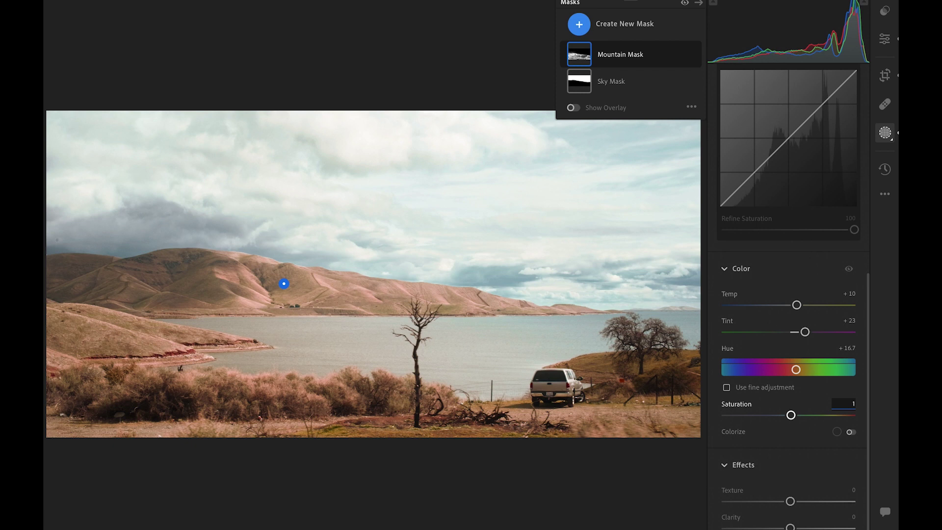
pyautogui.write('6')
pyautogui.press('Return')
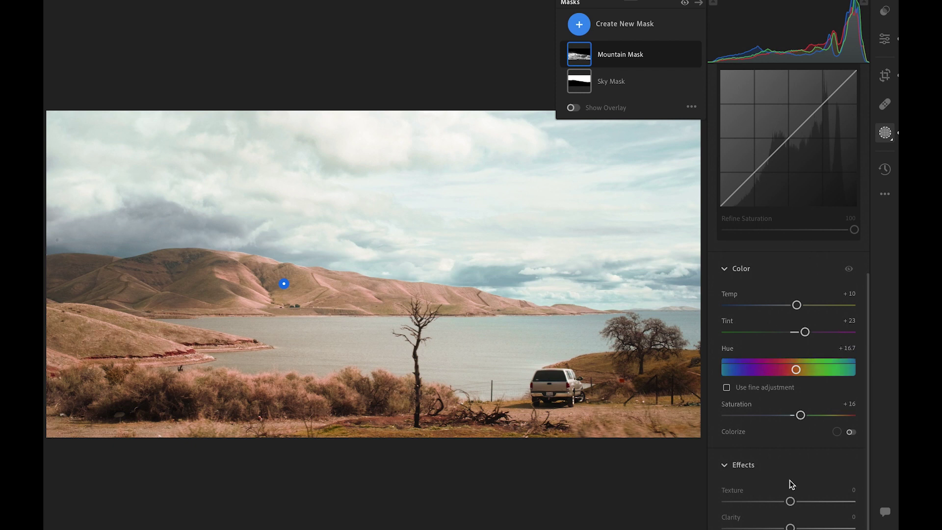
pyautogui.scroll(-2, 790, 480)
pyautogui.click(854, 409)
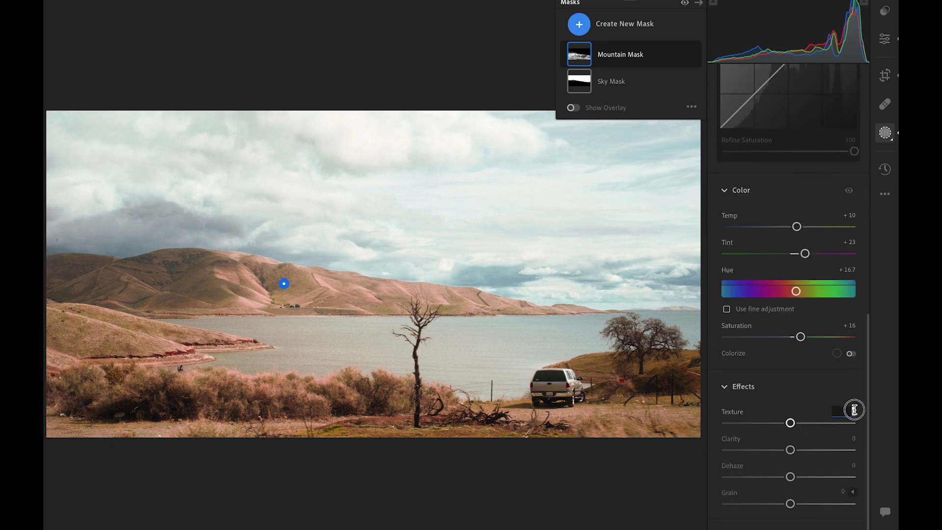
pyautogui.write('22')
pyautogui.press('Return')
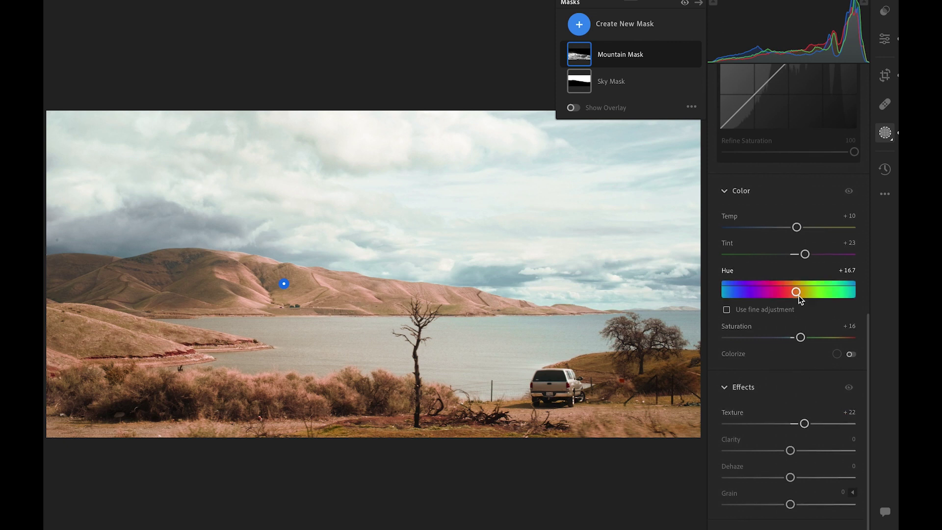
# Step: Gently reshape the red, green and blue Point Curve channels for the mountains
pyautogui.scroll(4, 798, 295)
pyautogui.click(744, 183)
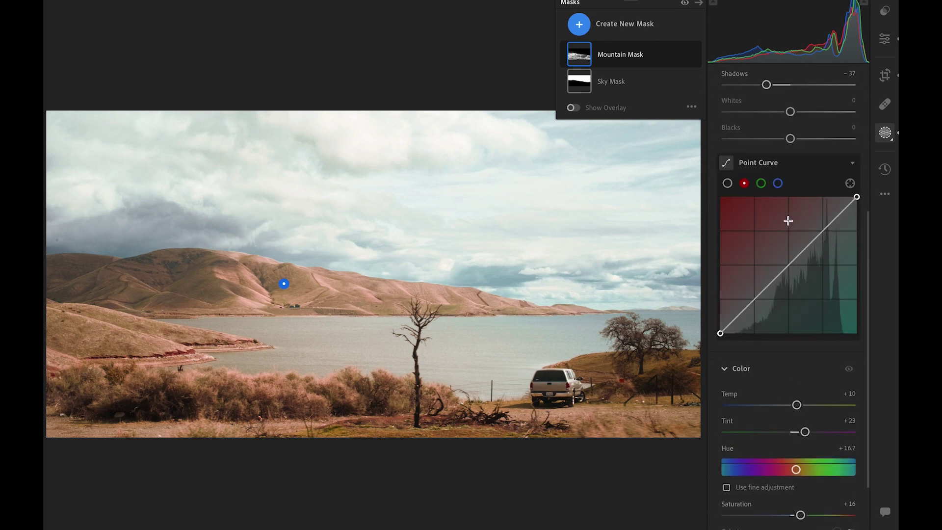
pyautogui.click(788, 266)
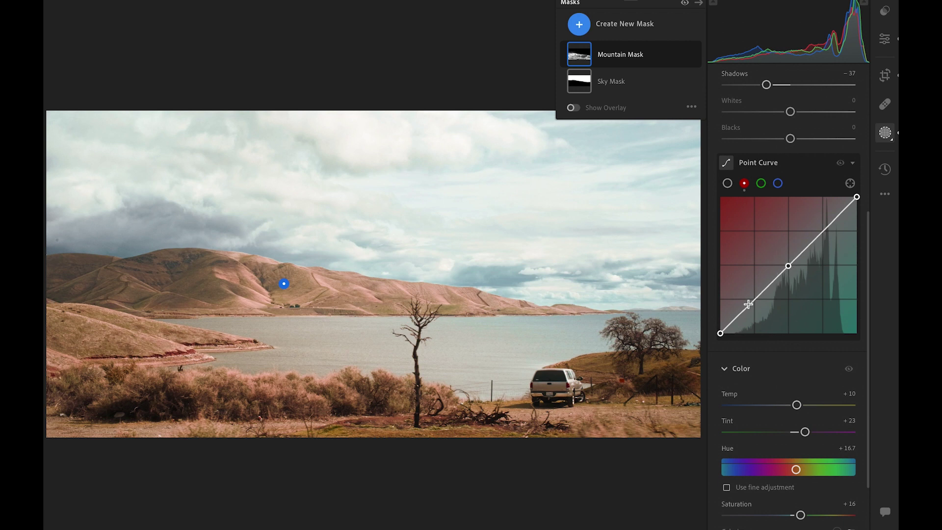
pyautogui.moveTo(754, 300); pyautogui.dragTo(754, 305)
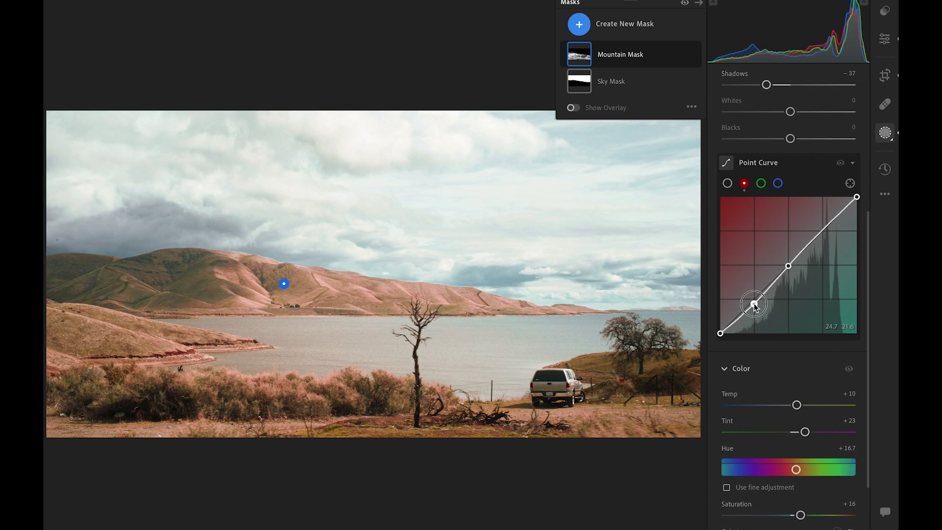
pyautogui.click(761, 183)
pyautogui.click(788, 264)
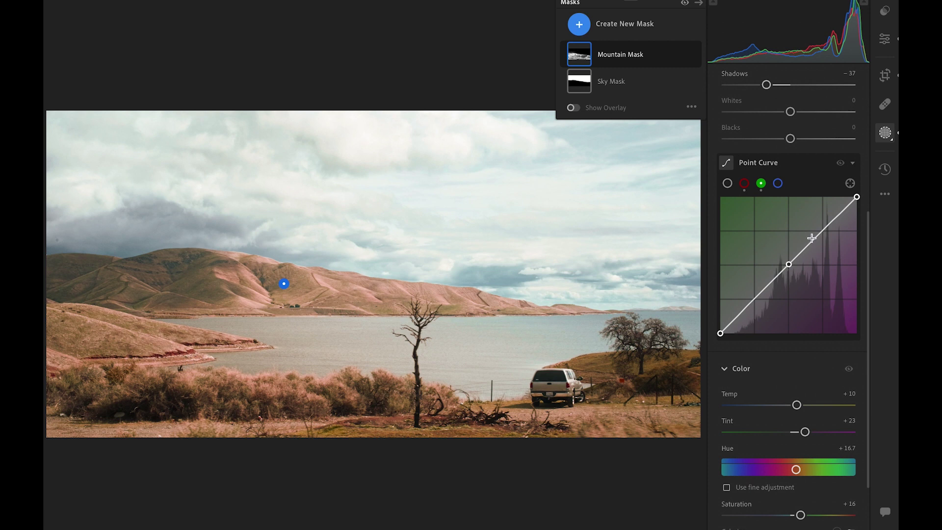
pyautogui.moveTo(822, 231); pyautogui.dragTo(821, 227)
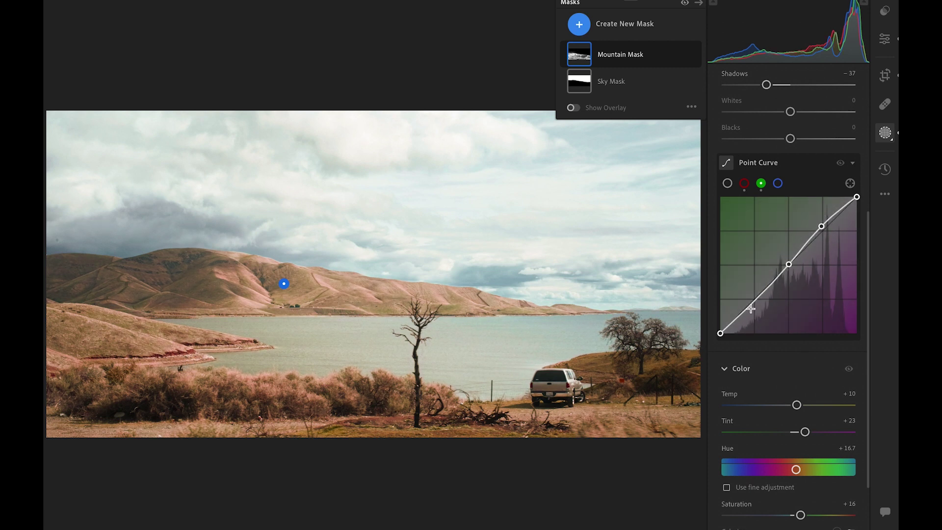
pyautogui.moveTo(755, 300); pyautogui.dragTo(755, 304)
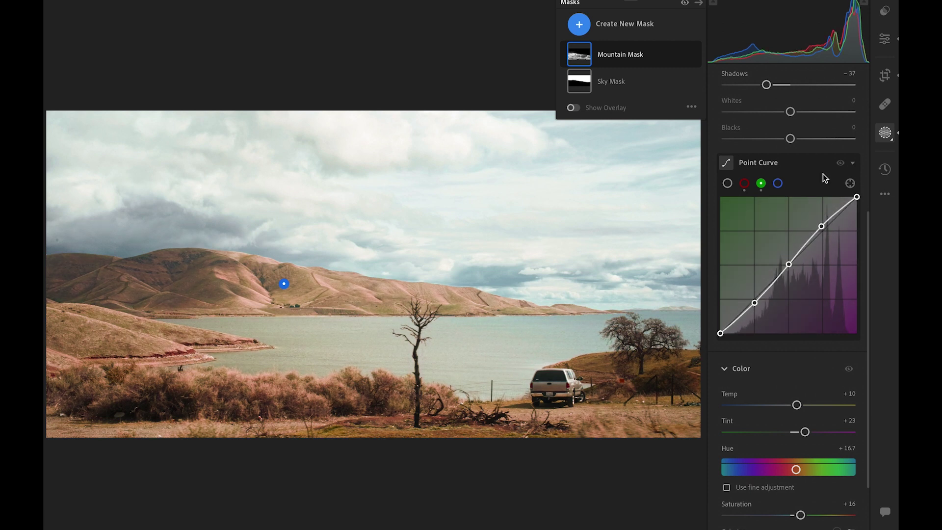
pyautogui.click(778, 183)
pyautogui.click(754, 299)
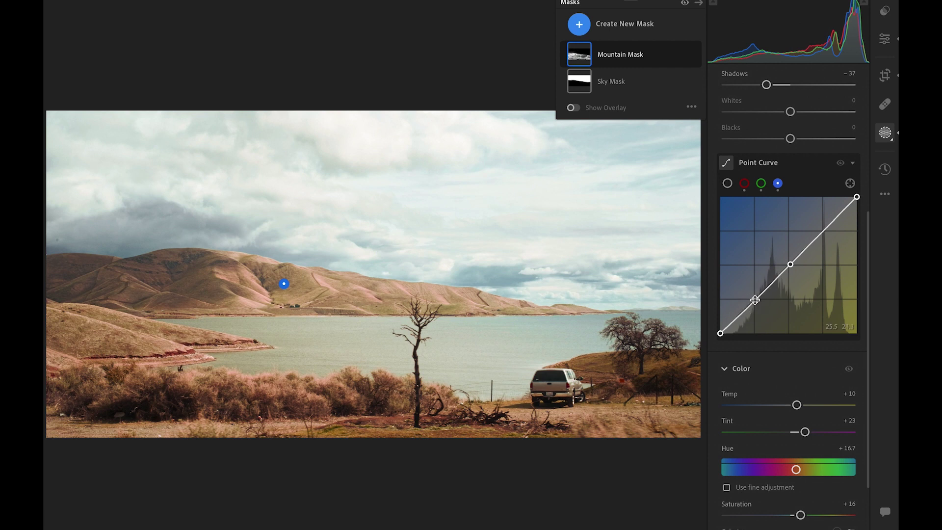
pyautogui.moveTo(790, 265); pyautogui.dragTo(788, 260)
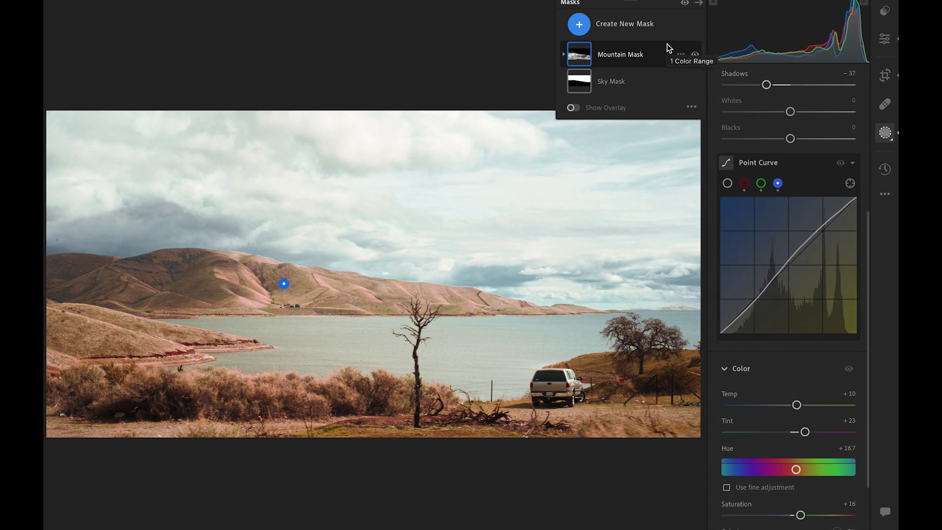
# Step: Create a Color Range mask sampled from the lake water and name it Lake Mask
pyautogui.click(627, 24)
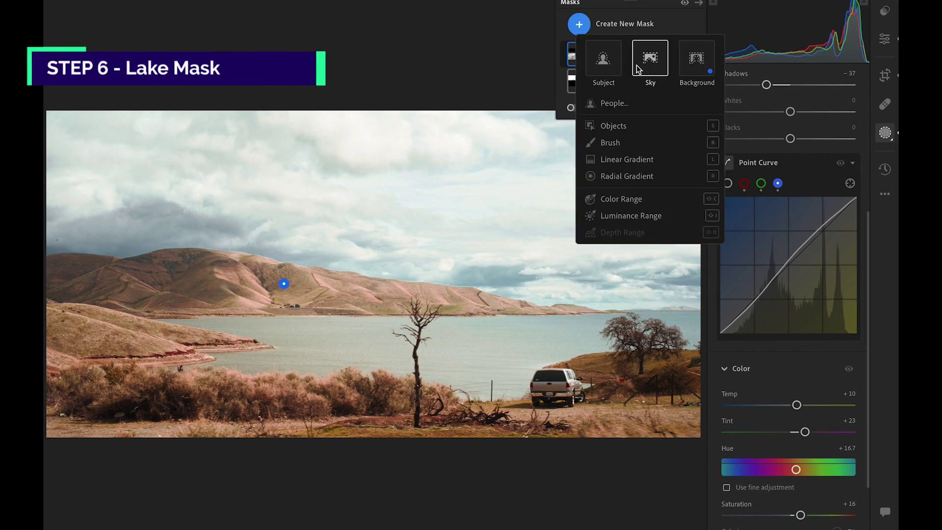
pyautogui.click(620, 201)
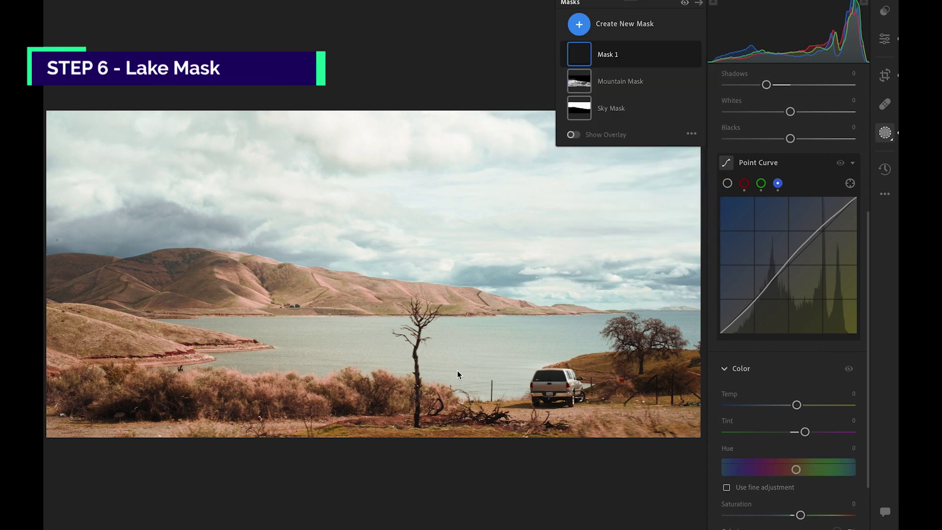
pyautogui.click(495, 352)
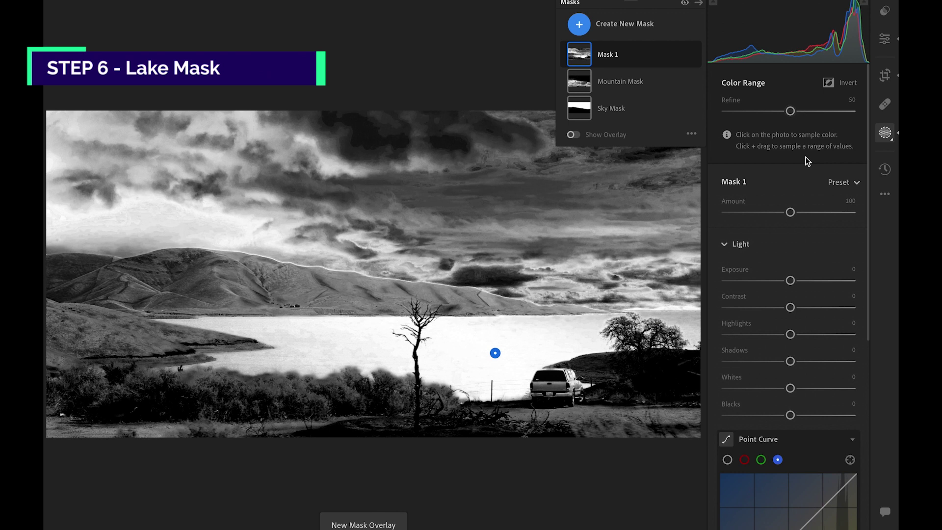
pyautogui.moveTo(663, 60)
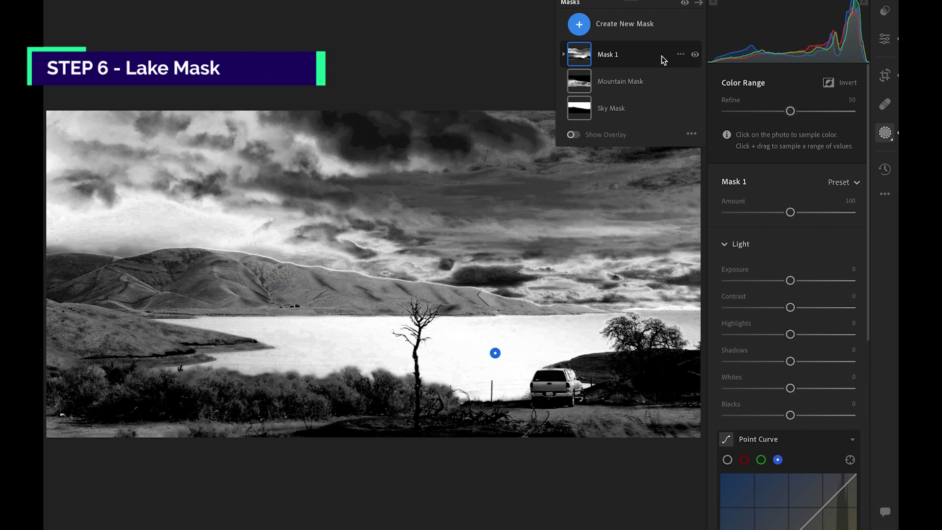
pyautogui.doubleClick(607, 55)
pyautogui.press('Right')
pyautogui.press('BackSpace')
pyautogui.press('BackSpace')
pyautogui.press('Home')
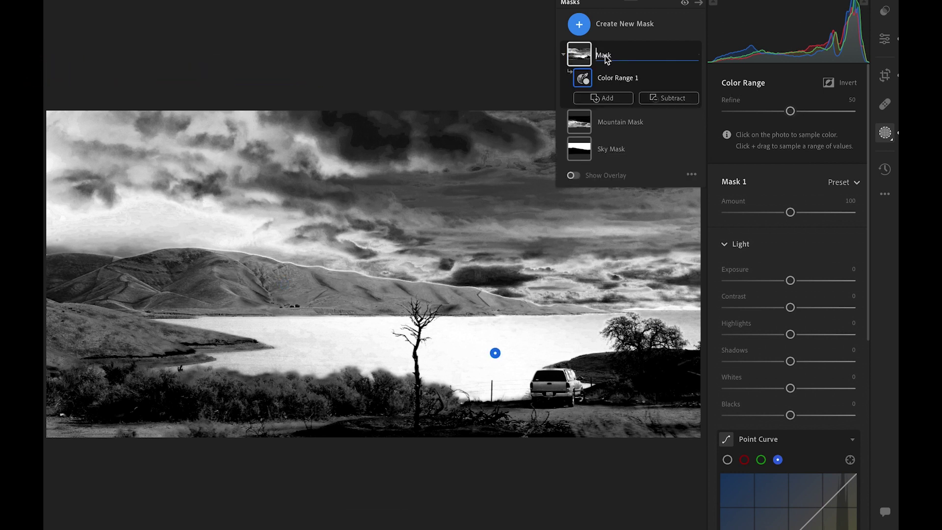
pyautogui.press('Return')
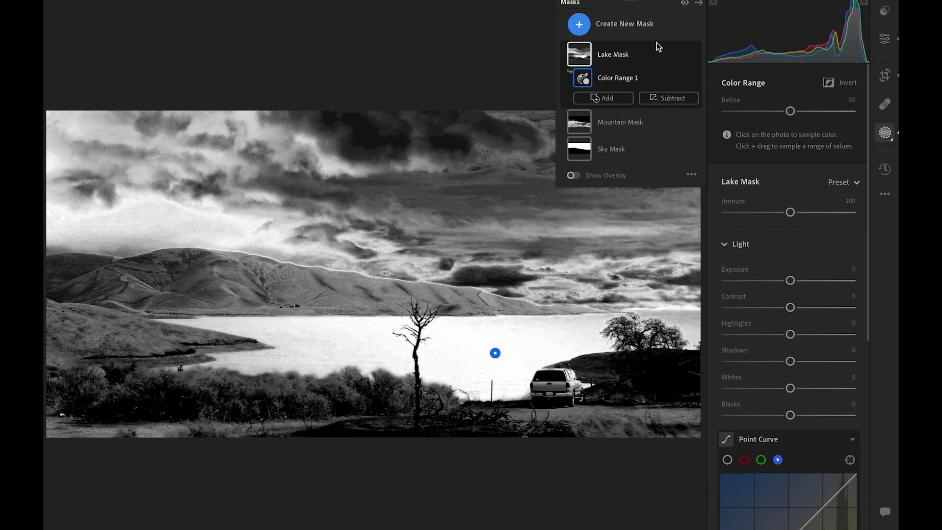
# Step: Subtract the sky from the Lake Mask and select its colour-range component
pyautogui.click(663, 101)
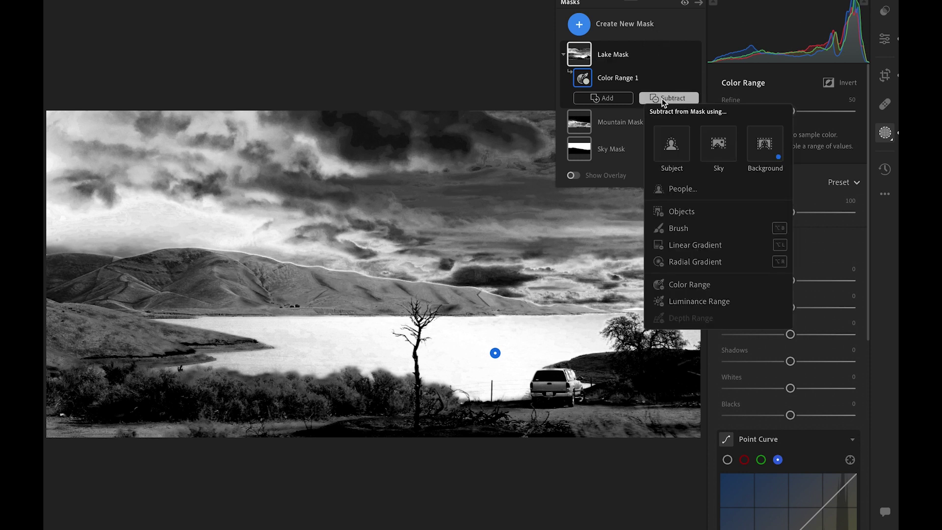
pyautogui.click(714, 152)
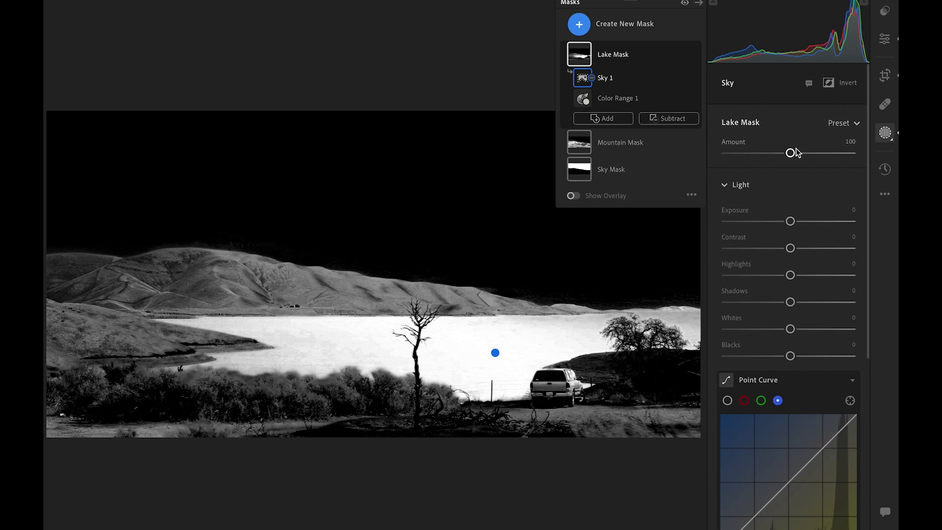
pyautogui.click(623, 97)
# Step: Cool the lake with Temp −38, Tint +23 and Hue +18 after refining the range to 13
pyautogui.moveTo(790, 111); pyautogui.dragTo(740, 120)
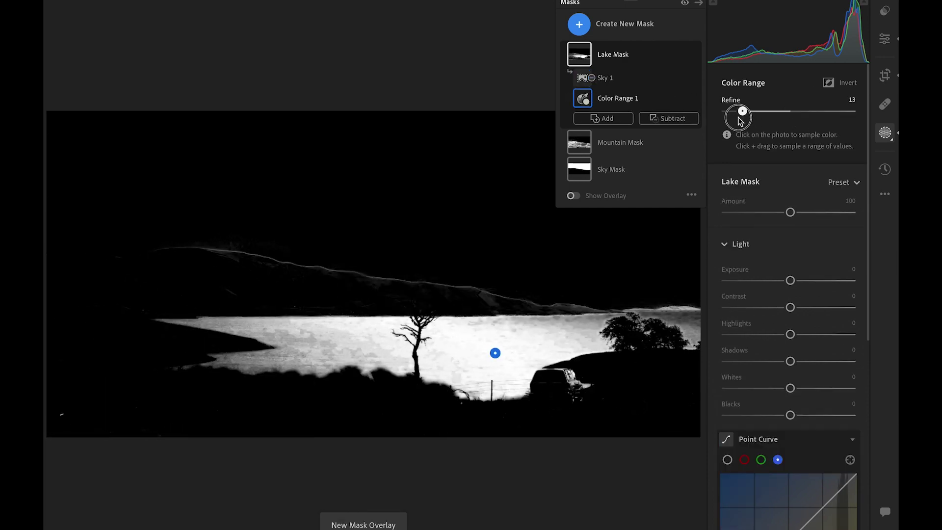
pyautogui.scroll(-6, 818, 280)
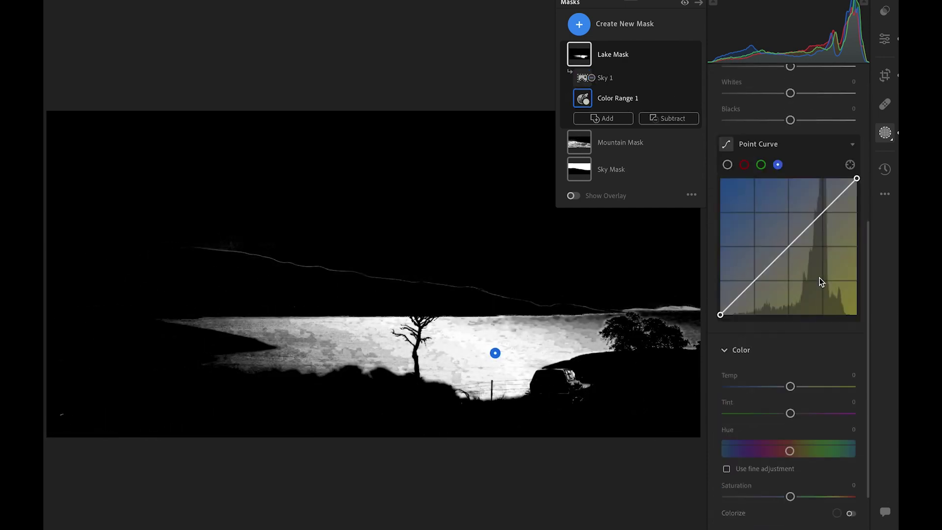
pyautogui.scroll(1, 821, 282)
pyautogui.moveTo(790, 420); pyautogui.dragTo(766, 420)
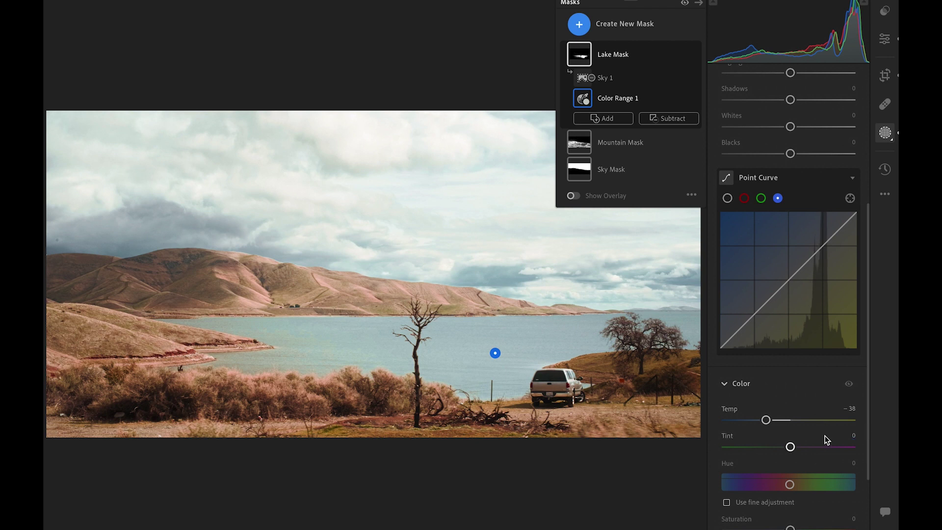
pyautogui.click(853, 435)
pyautogui.write('22')
pyautogui.press('Return')
pyautogui.press('Tab')
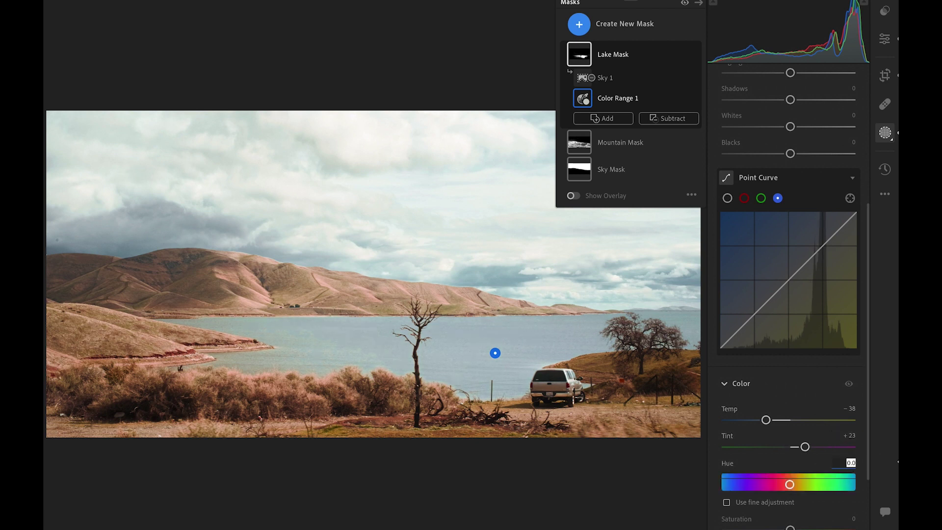
pyautogui.write('18')
pyautogui.press('Return')
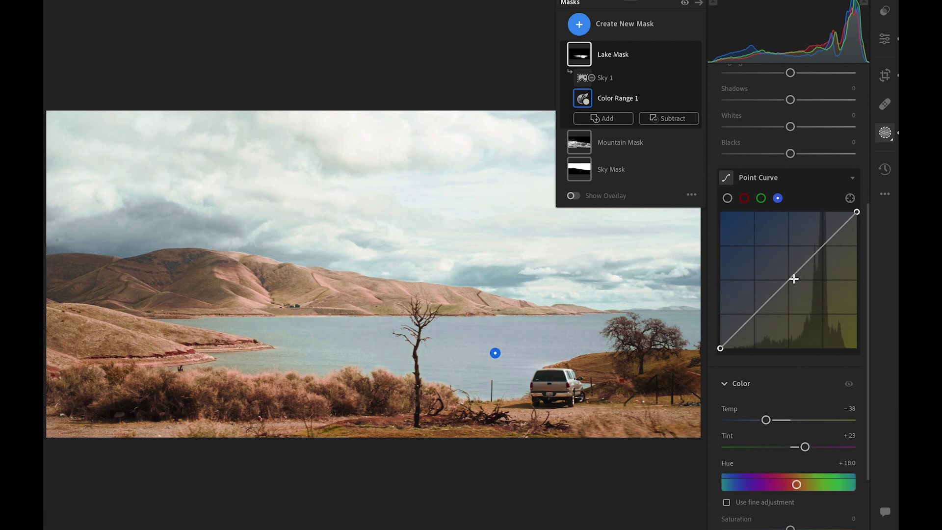
# Step: Lower the red curve's midtones, raise the colour-range Refine to 21, and hide the overlay
pyautogui.click(744, 198)
pyautogui.moveTo(789, 280); pyautogui.dragTo(788, 287)
pyautogui.click(613, 98)
pyautogui.click(578, 196)
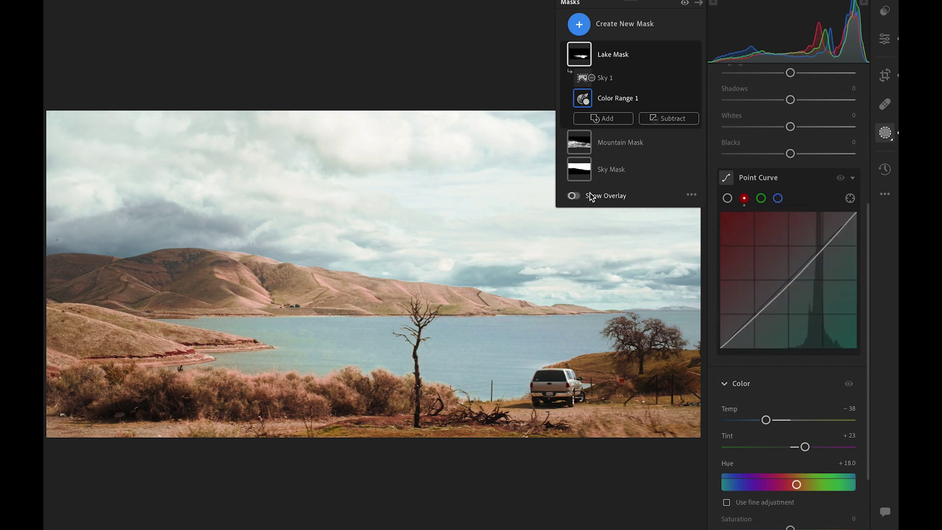
pyautogui.scroll(5, 829, 130)
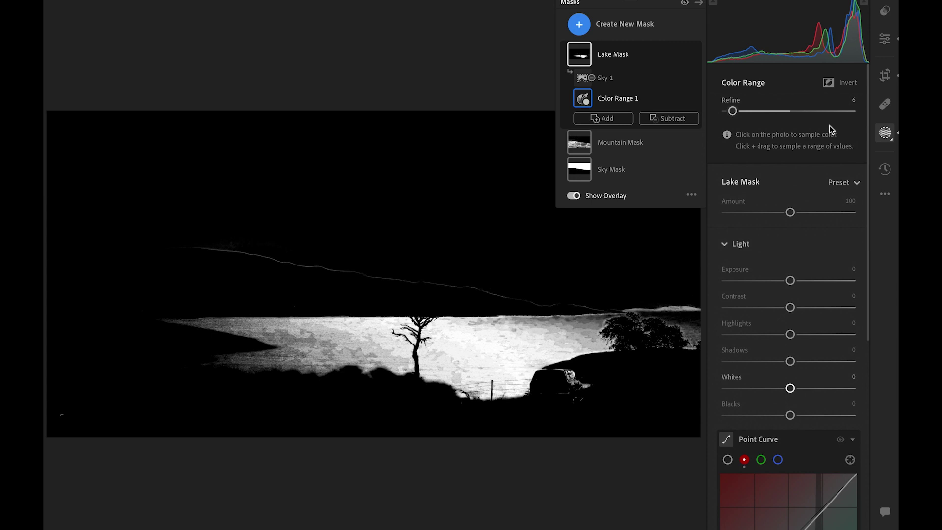
pyautogui.moveTo(740, 112); pyautogui.dragTo(757, 115)
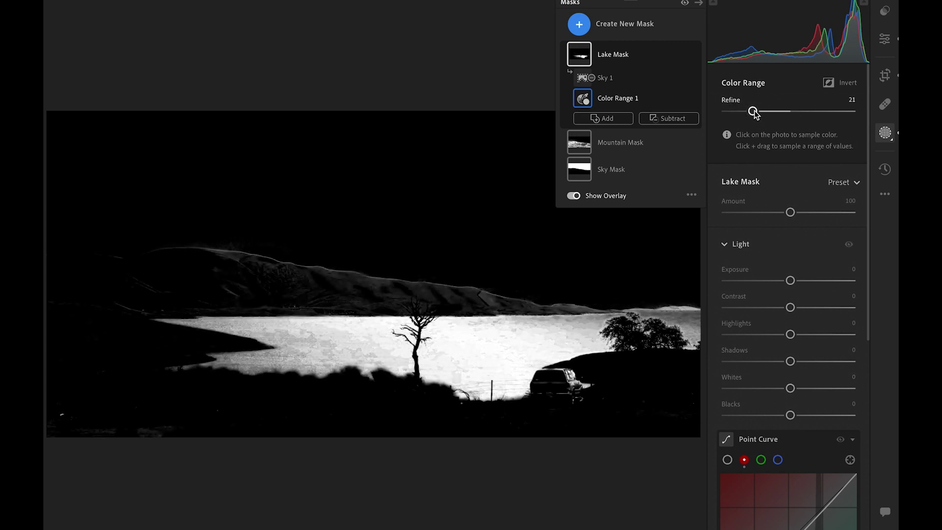
pyautogui.click(574, 197)
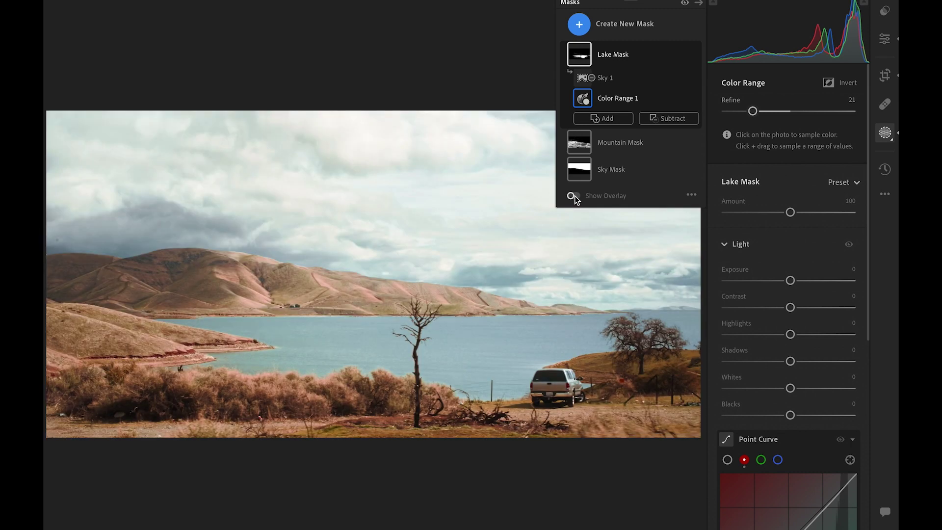
# Step: Compare before/after, then set global Temp to +17 with a slightly greener Tint
pyautogui.click(885, 39)
pyautogui.press('\\')
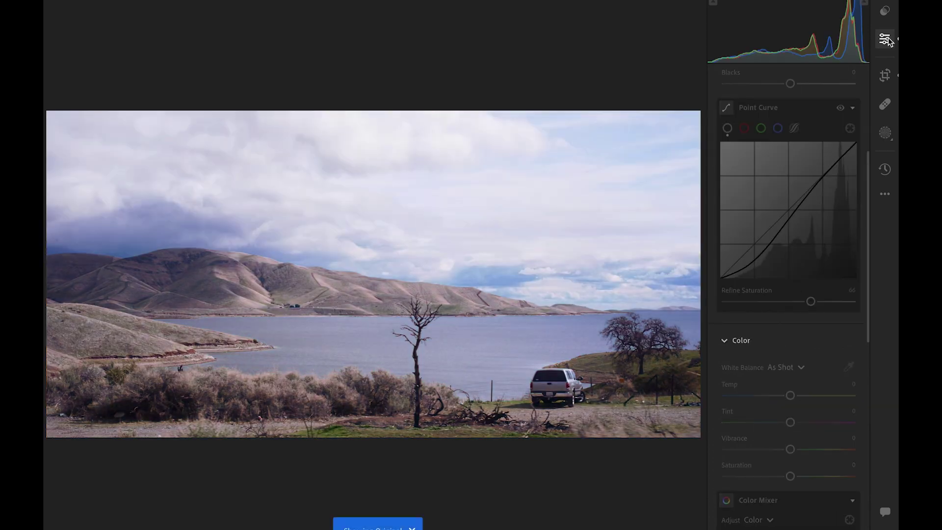
pyautogui.press('\\')
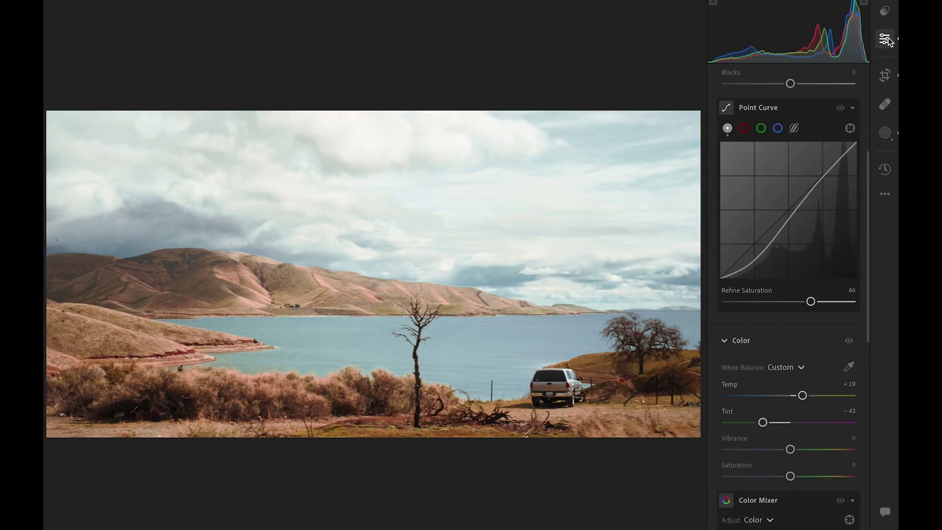
pyautogui.scroll(-5, 785, 294)
pyautogui.moveTo(751, 331)
pyautogui.mouseDown()
pyautogui.moveTo(732, 331)
pyautogui.moveTo(759, 333)
pyautogui.mouseUp()
pyautogui.moveTo(741, 385)
pyautogui.mouseDown()
pyautogui.moveTo(788, 380)
pyautogui.moveTo(753, 385)
pyautogui.mouseUp()
pyautogui.hotkey('ctrl', 'z')
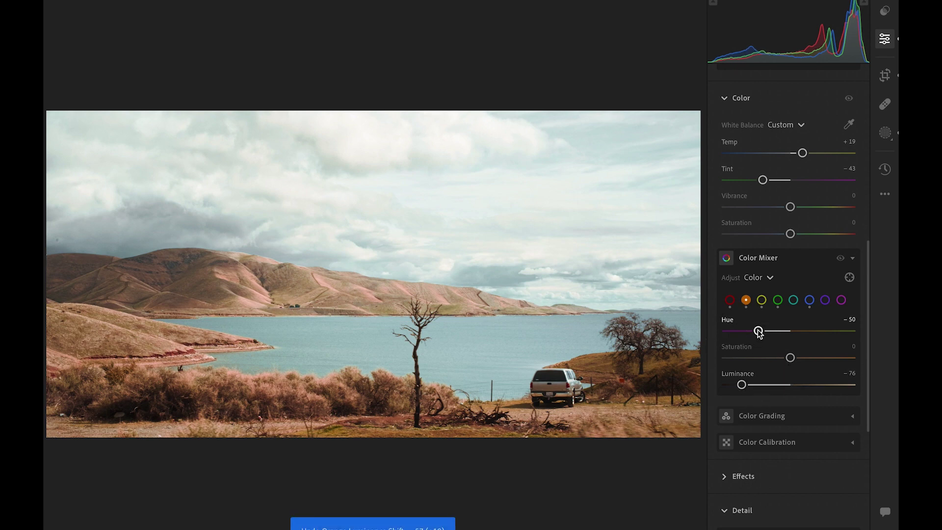
pyautogui.hotkey('ctrl', 'z')
pyautogui.moveTo(763, 180)
pyautogui.mouseDown()
pyautogui.moveTo(770, 182)
pyautogui.moveTo(762, 183)
pyautogui.mouseUp()
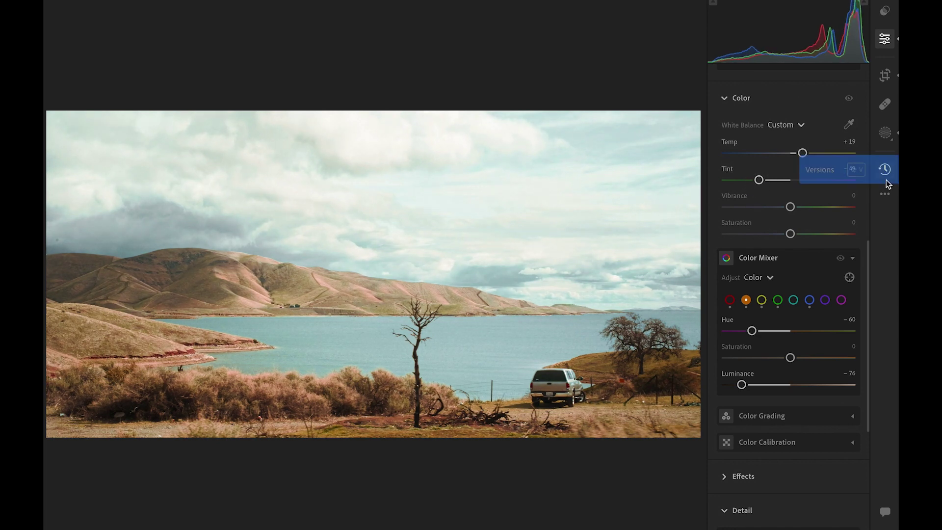
pyautogui.moveTo(801, 153)
pyautogui.mouseDown()
pyautogui.moveTo(792, 152)
pyautogui.moveTo(801, 155)
pyautogui.mouseUp()
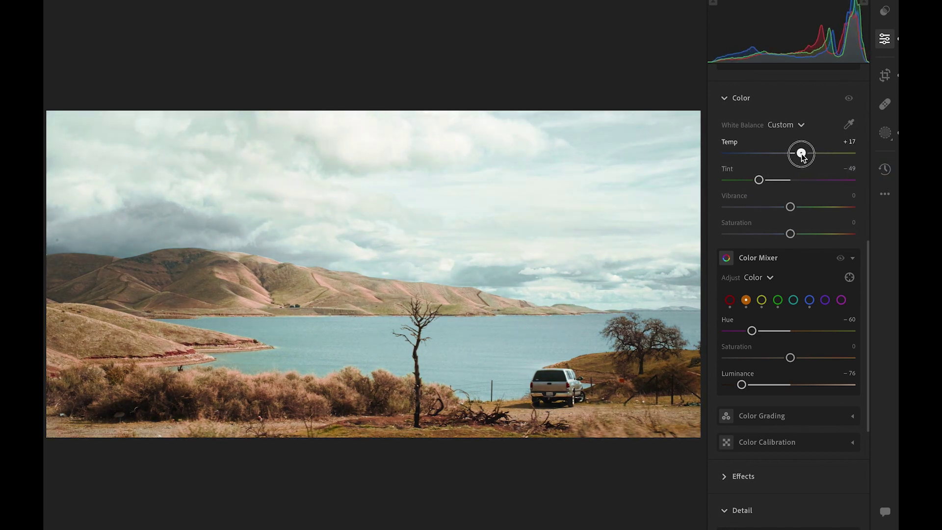
# Step: Lower red saturation, darken and desaturate the yellows in the Color Mixer, and set Tint −46
pyautogui.click(730, 299)
pyautogui.moveTo(790, 357); pyautogui.dragTo(714, 367)
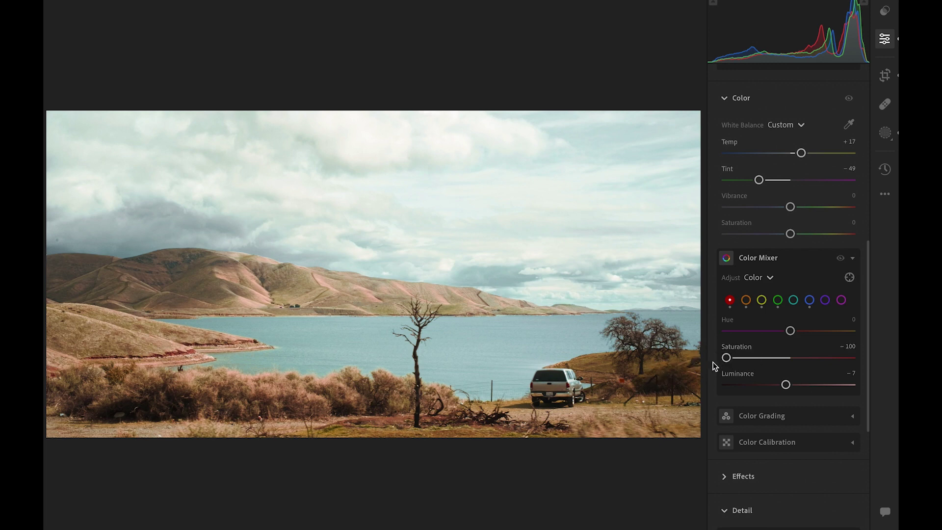
pyautogui.click(774, 360)
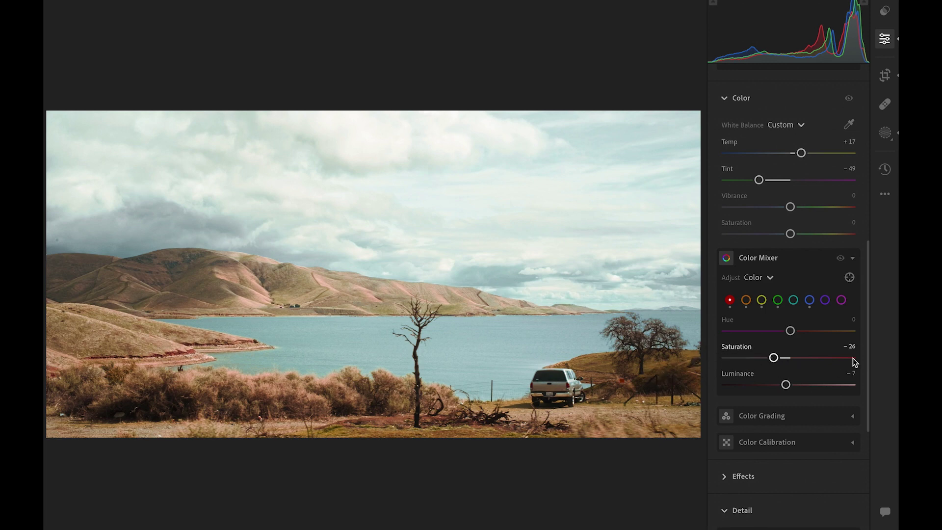
pyautogui.scroll(-1, 855, 362)
pyautogui.click(761, 265)
pyautogui.moveTo(790, 350); pyautogui.dragTo(763, 357)
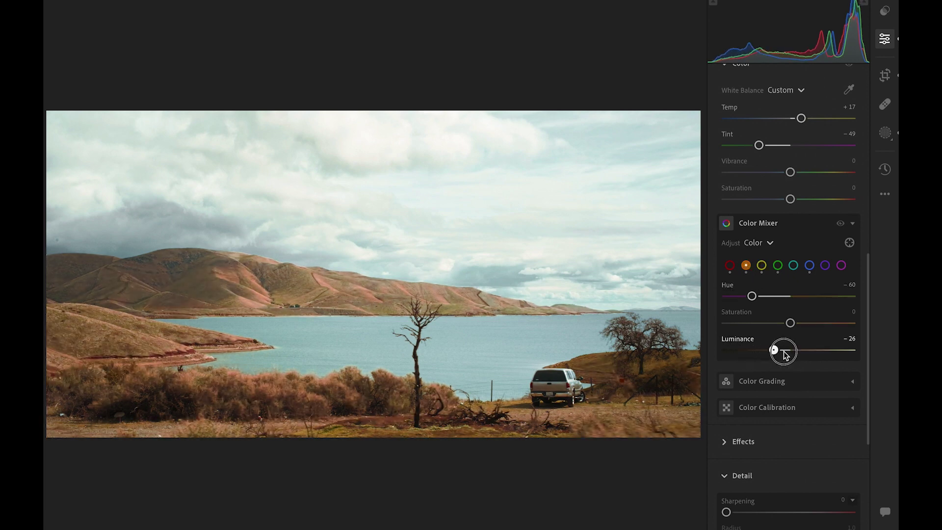
pyautogui.moveTo(783, 354); pyautogui.dragTo(759, 357)
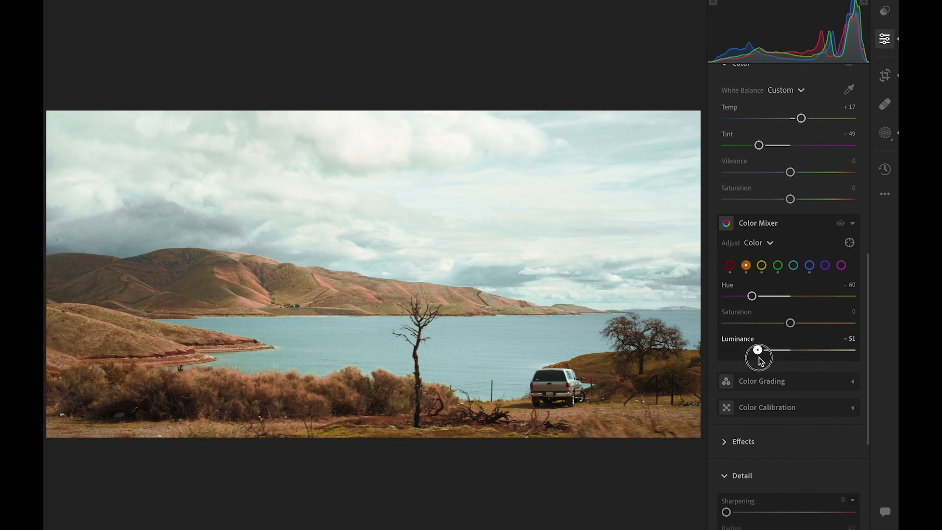
pyautogui.click(770, 324)
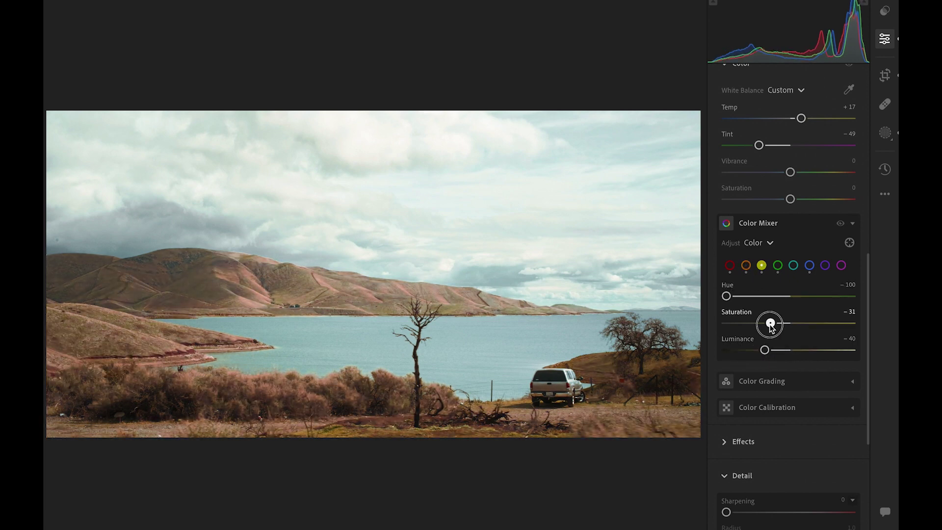
pyautogui.moveTo(759, 145); pyautogui.dragTo(762, 148)
pyautogui.moveTo(771, 323); pyautogui.dragTo(775, 324)
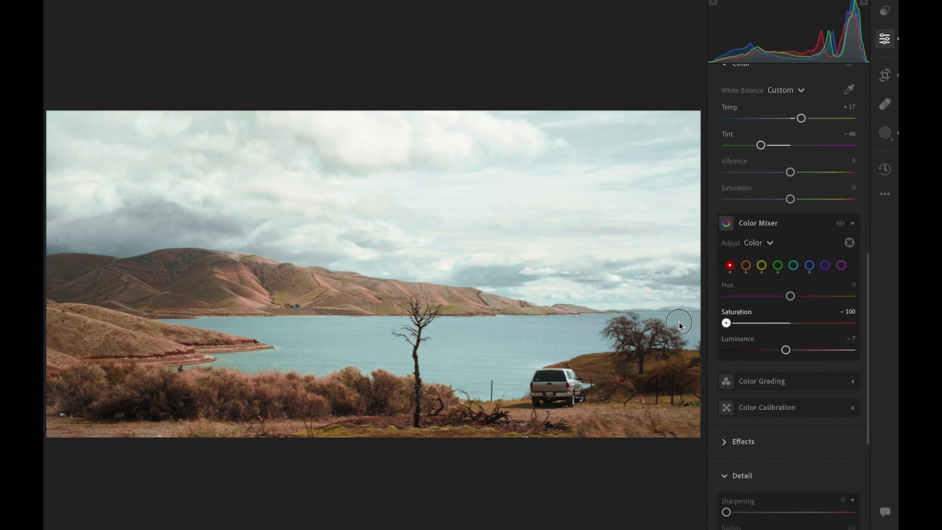
pyautogui.moveTo(680, 326); pyautogui.dragTo(657, 349)
# Step: Reset the red sliders and shift the shoreline yellows' hue toward green with the targeted tool
pyautogui.doubleClick(725, 349)
pyautogui.doubleClick(726, 323)
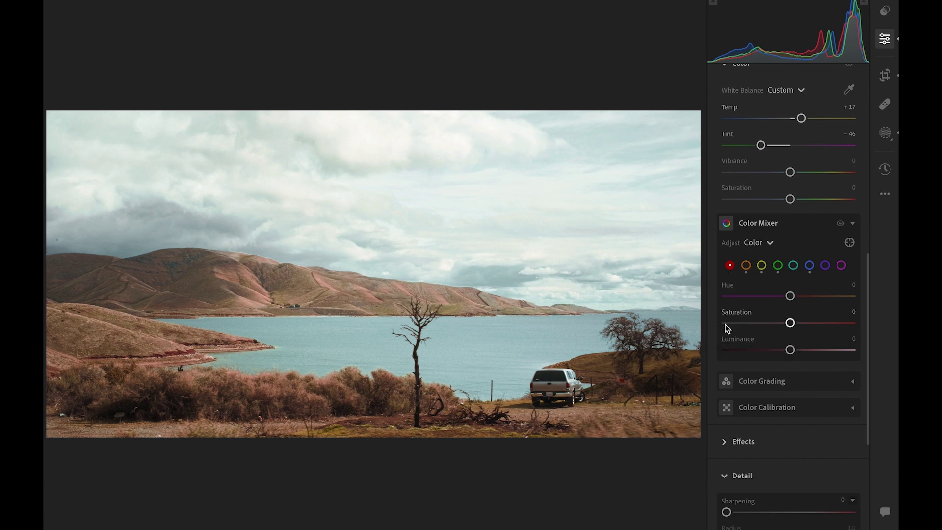
pyautogui.click(848, 244)
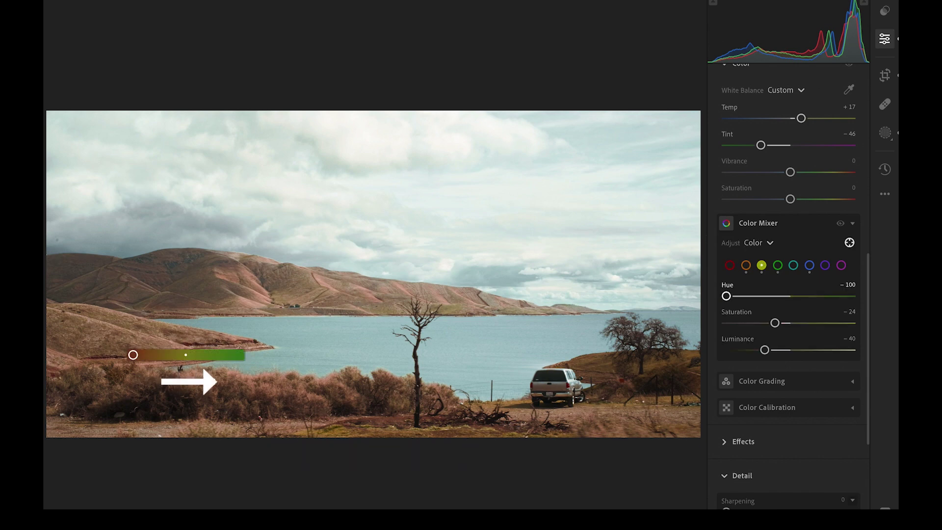
pyautogui.moveTo(133, 355)
pyautogui.mouseDown()
pyautogui.moveTo(238, 355)
pyautogui.moveTo(148, 355)
pyautogui.mouseUp()
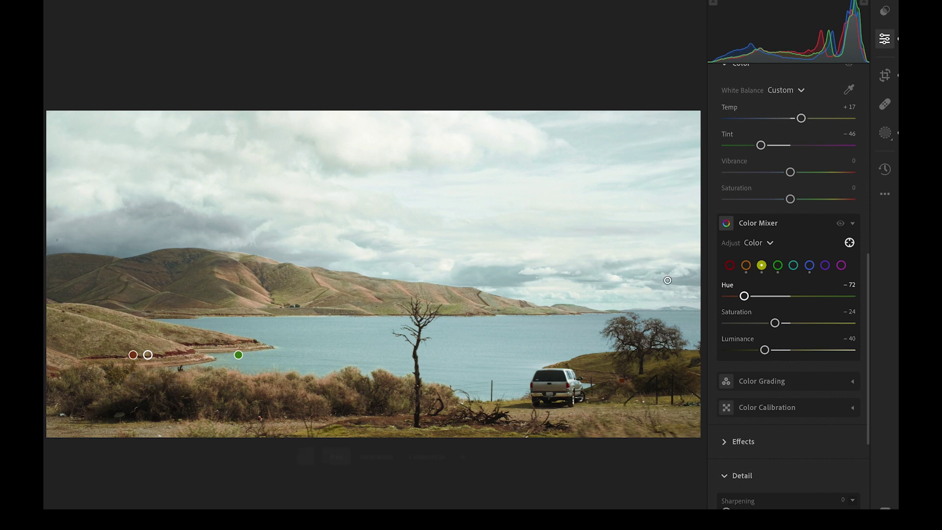
# Step: Switch the targeted adjustment to Saturation and desaturate the shoreline yellows and greens
pyautogui.click(771, 243)
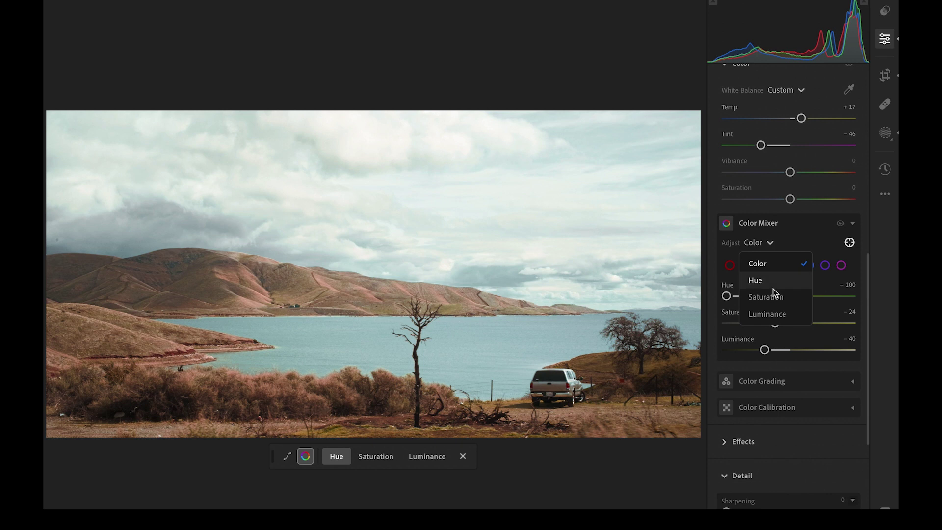
pyautogui.click(849, 242)
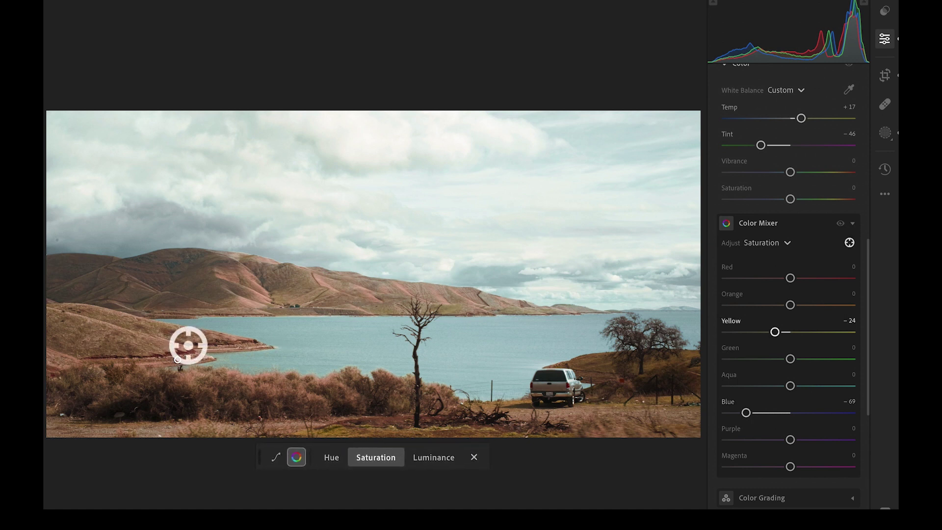
pyautogui.moveTo(232, 355); pyautogui.dragTo(165, 356)
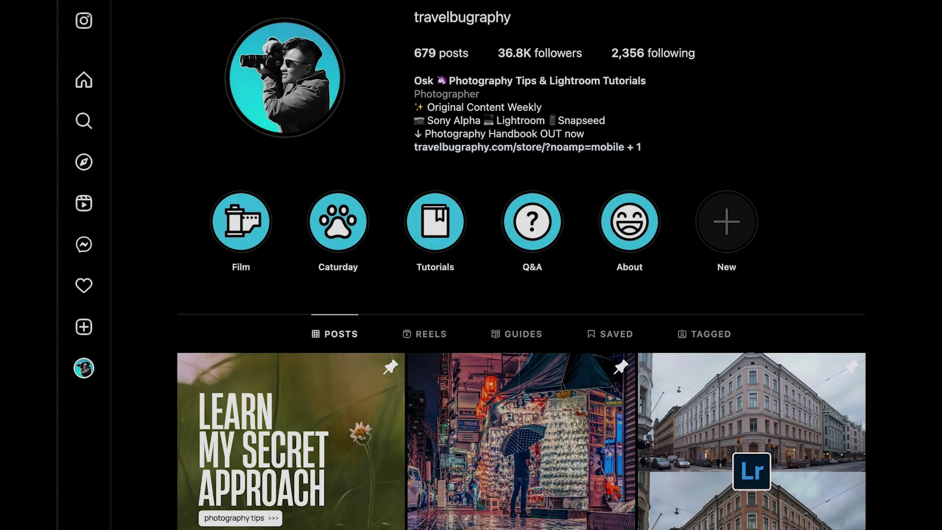
# Step: Open the 'Editing a landscape photo using masks' post and advance past the light and curve slide to the HSL / Color Mix settings
pyautogui.scroll(-10, 522, 295)
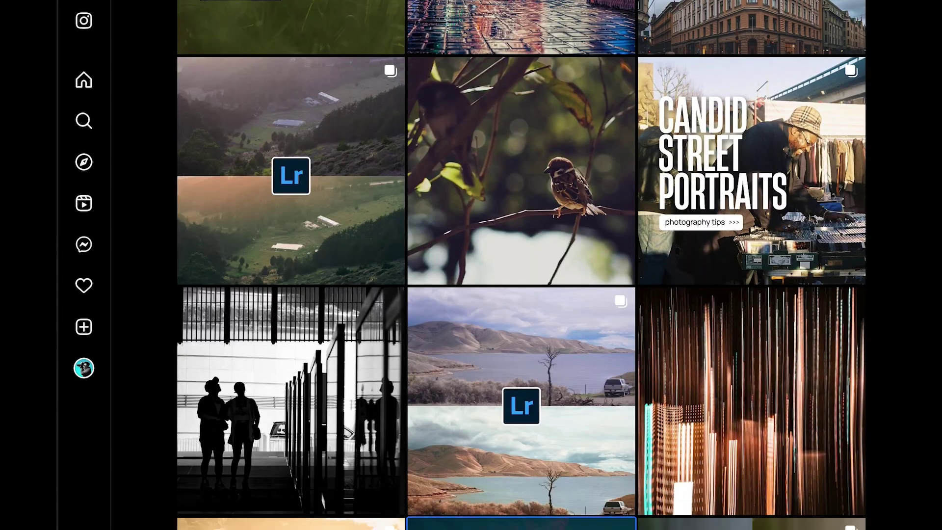
pyautogui.click(746, 391)
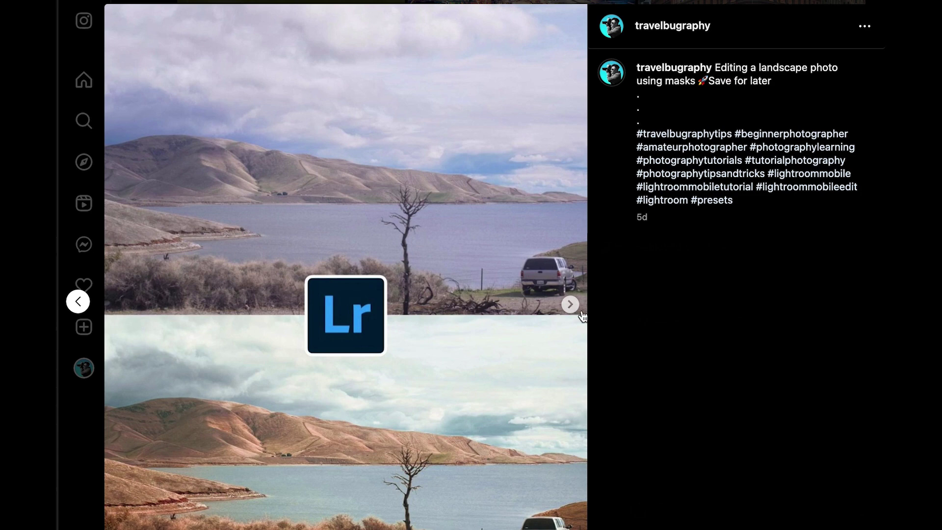
pyautogui.click(579, 311)
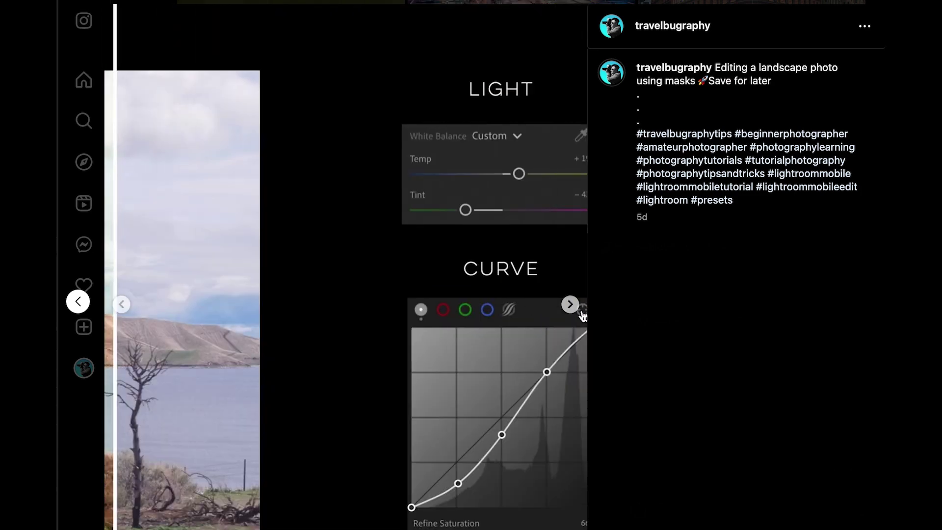
pyautogui.click(581, 315)
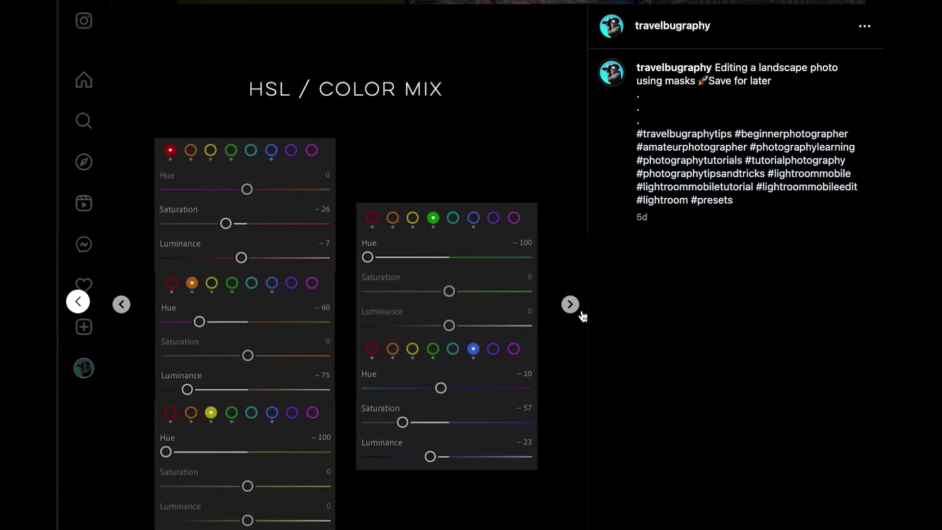